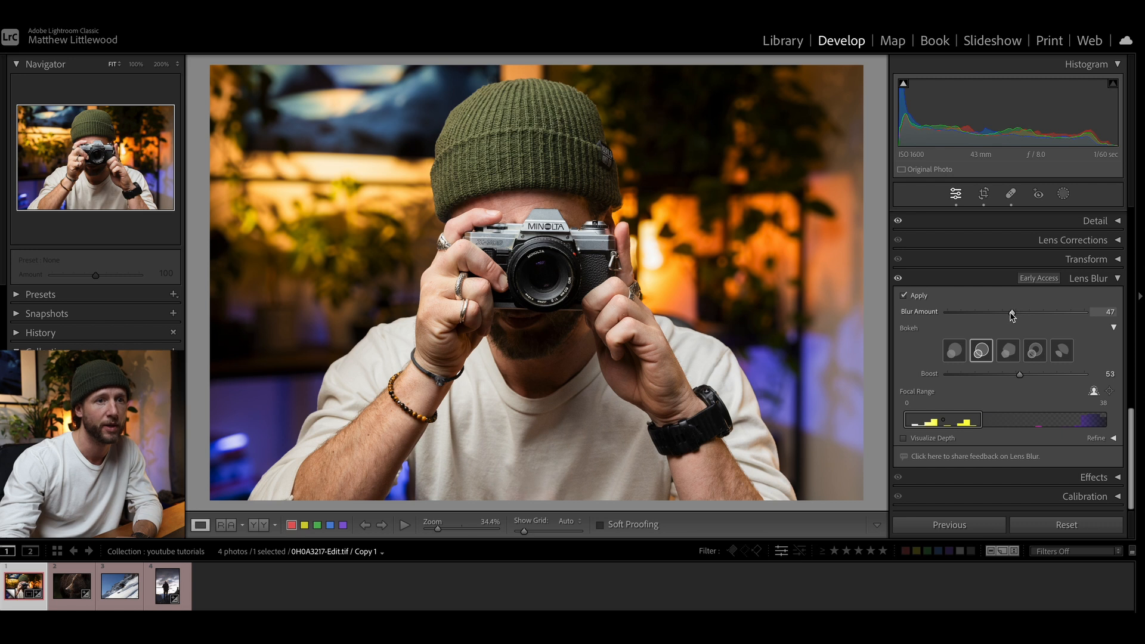
Choose the third bokeh shape for the camera portrait's Lens Blur and raise the blur amount to 100
left_click_drag(1012, 316, 1101, 312)
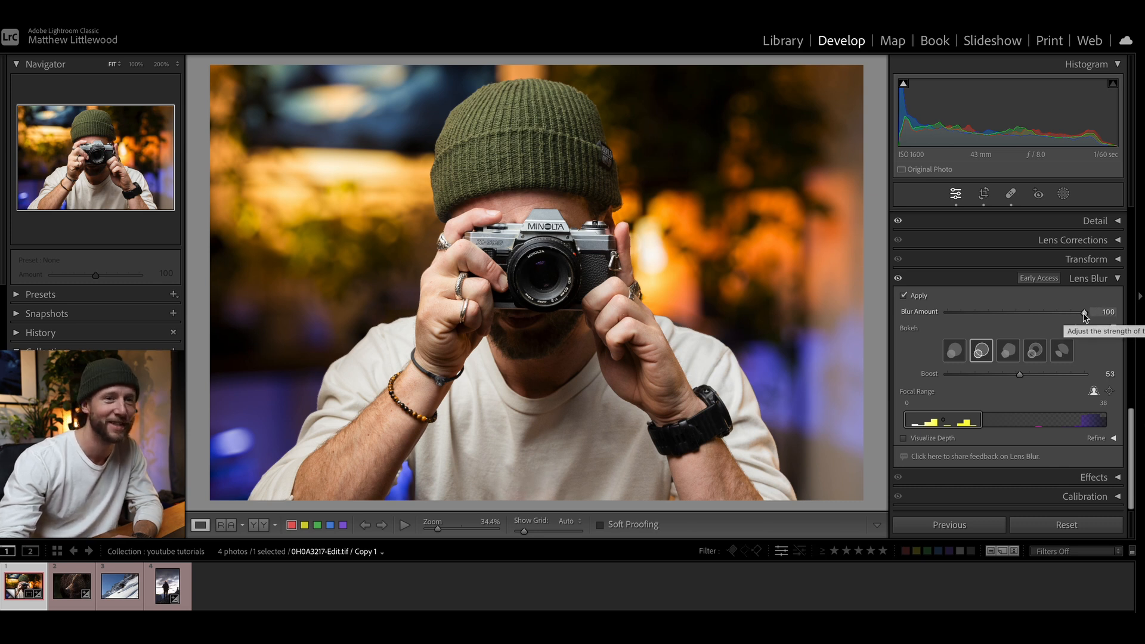
left_click_drag(1084, 316, 1017, 319)
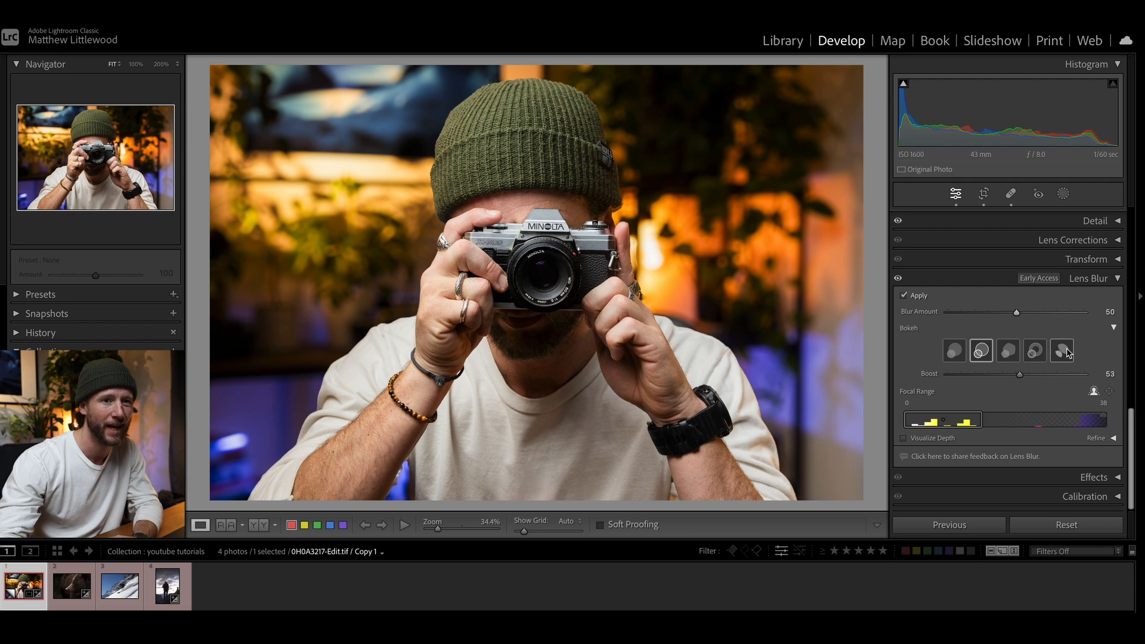
left_click(1007, 350)
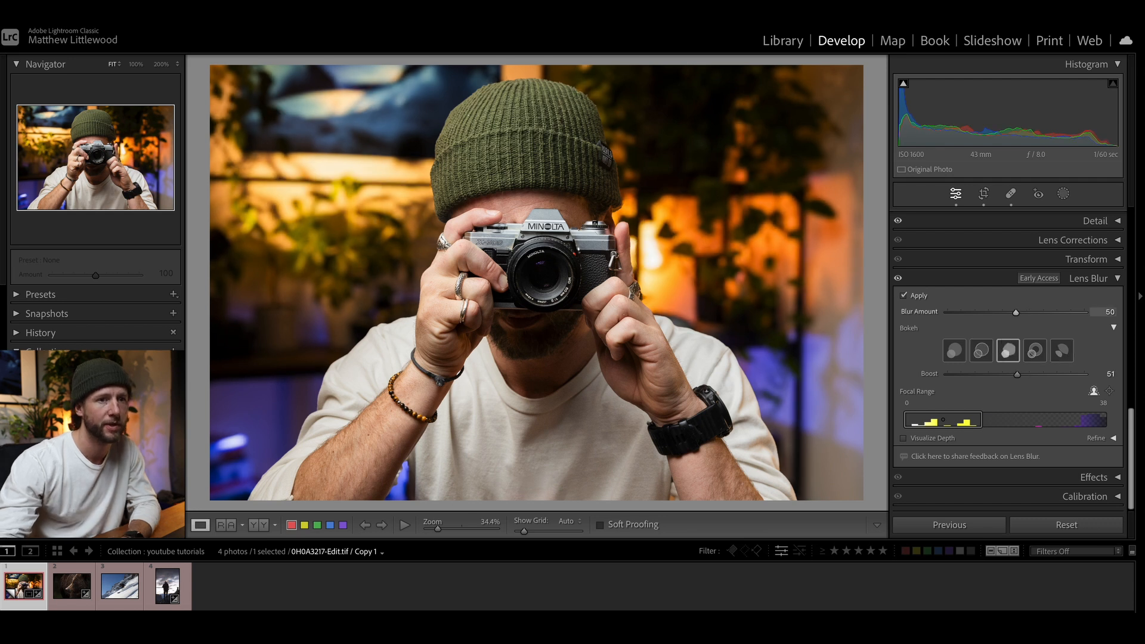
left_click_drag(1016, 312, 1100, 319)
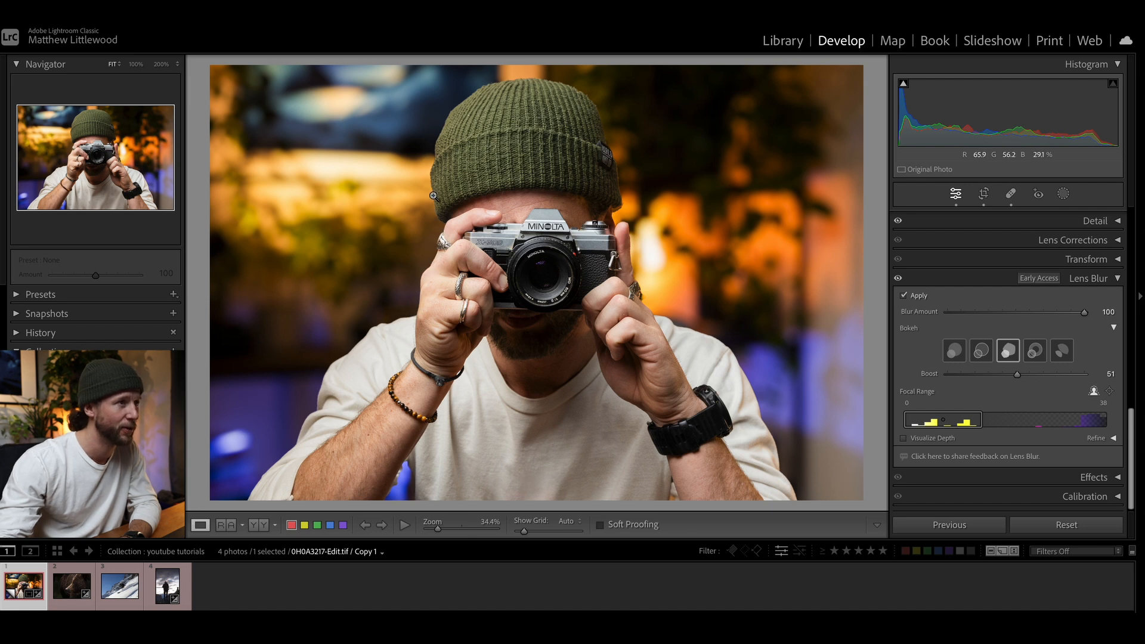
Inspect the blur edges around the beanie, camera and hands at 100% zoom
left_click(436, 160)
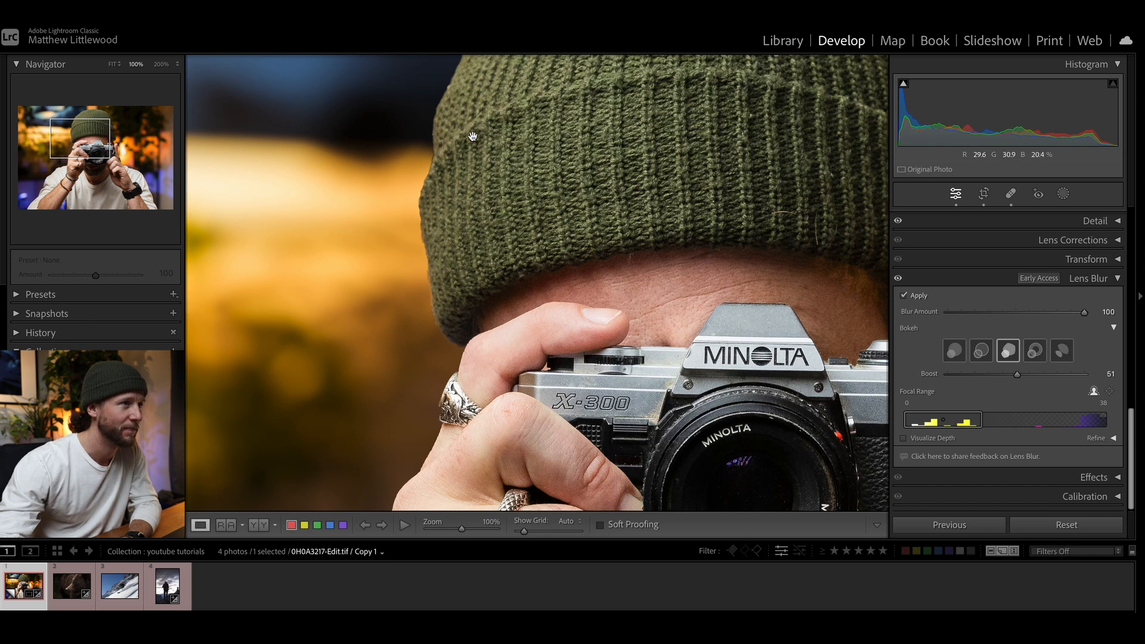
left_click_drag(468, 151, 352, 417)
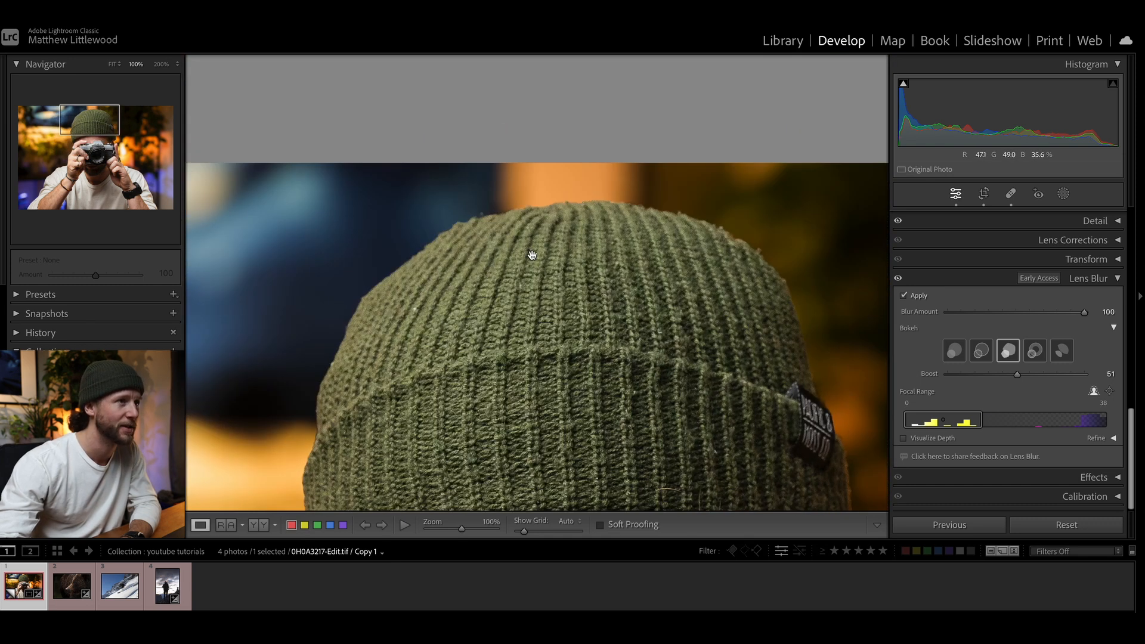
left_click_drag(626, 263, 503, 188)
left_click_drag(626, 409, 644, 161)
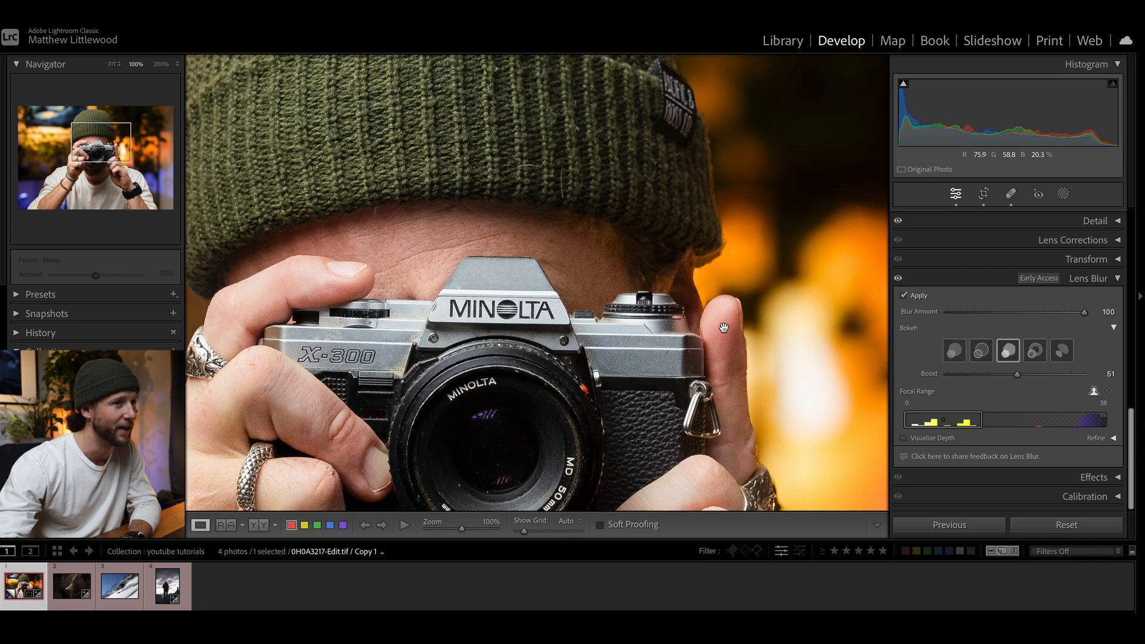
left_click_drag(707, 305, 632, 273)
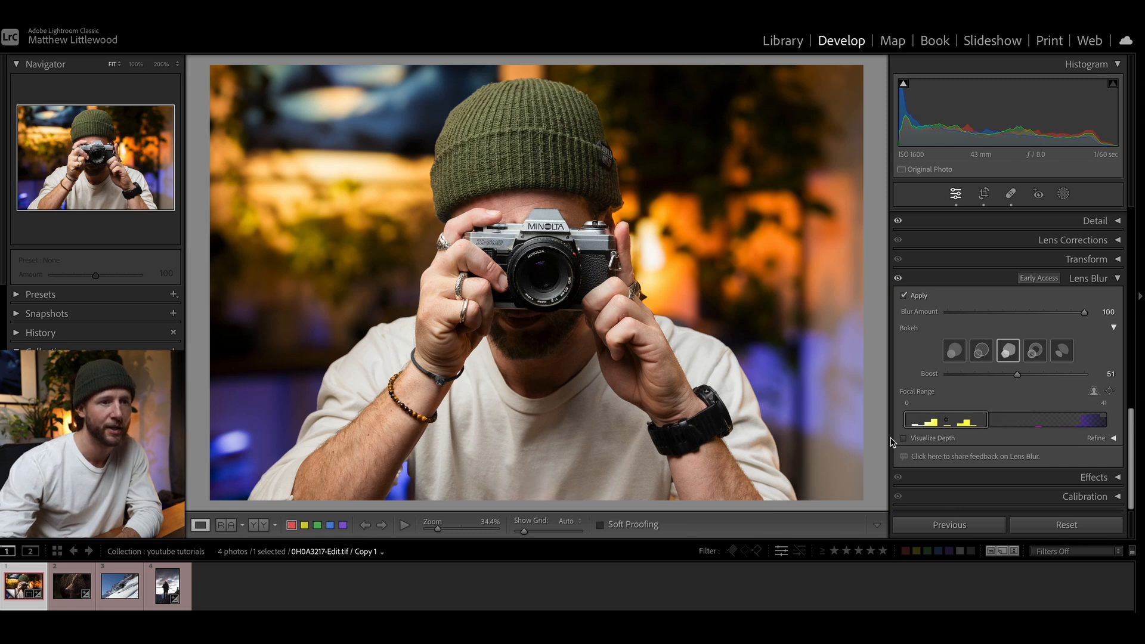
Examine the portrait's depth visualization and the available depth refinement brush settings, then return to the normal view
left_click(904, 439)
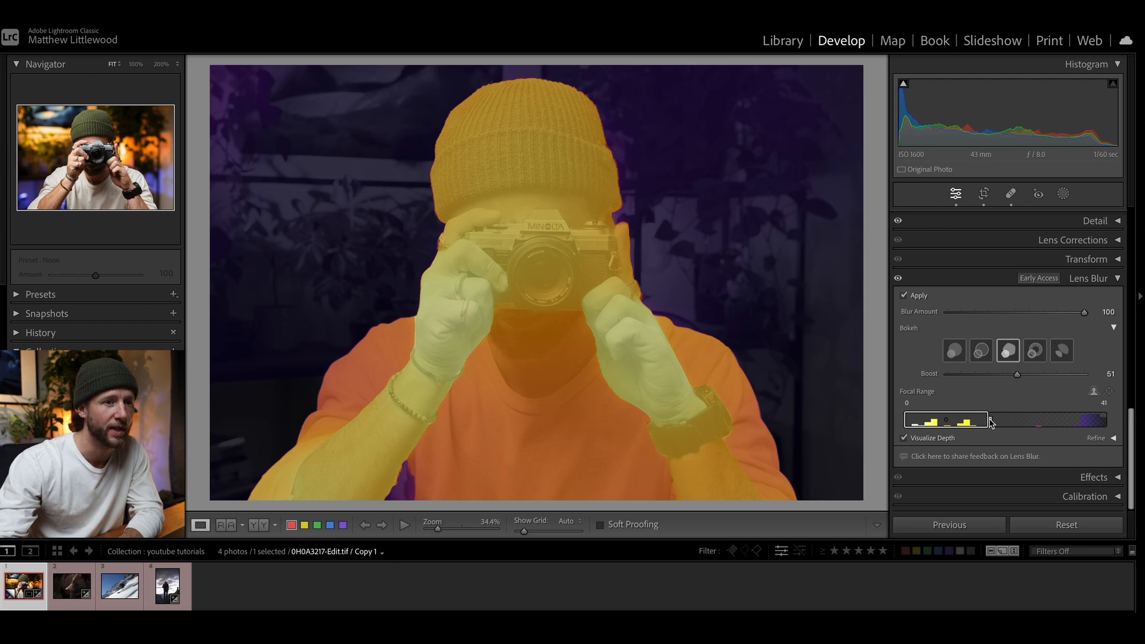
left_click(1113, 437)
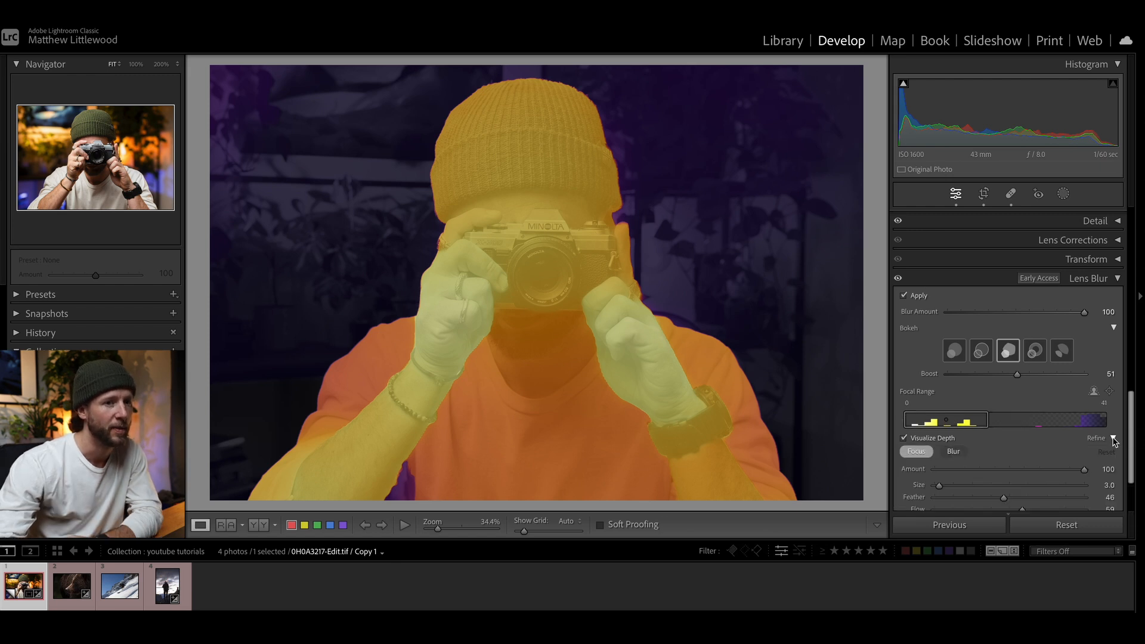
scroll(1022, 382, "down", 2)
scroll(1023, 376, "down", 1)
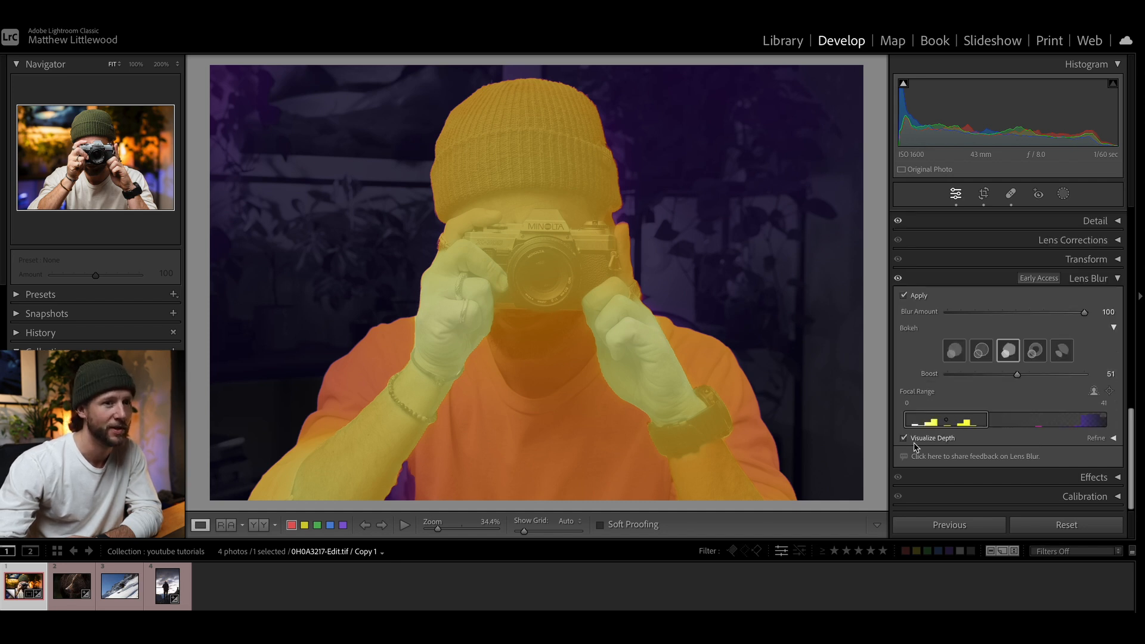
left_click(903, 438)
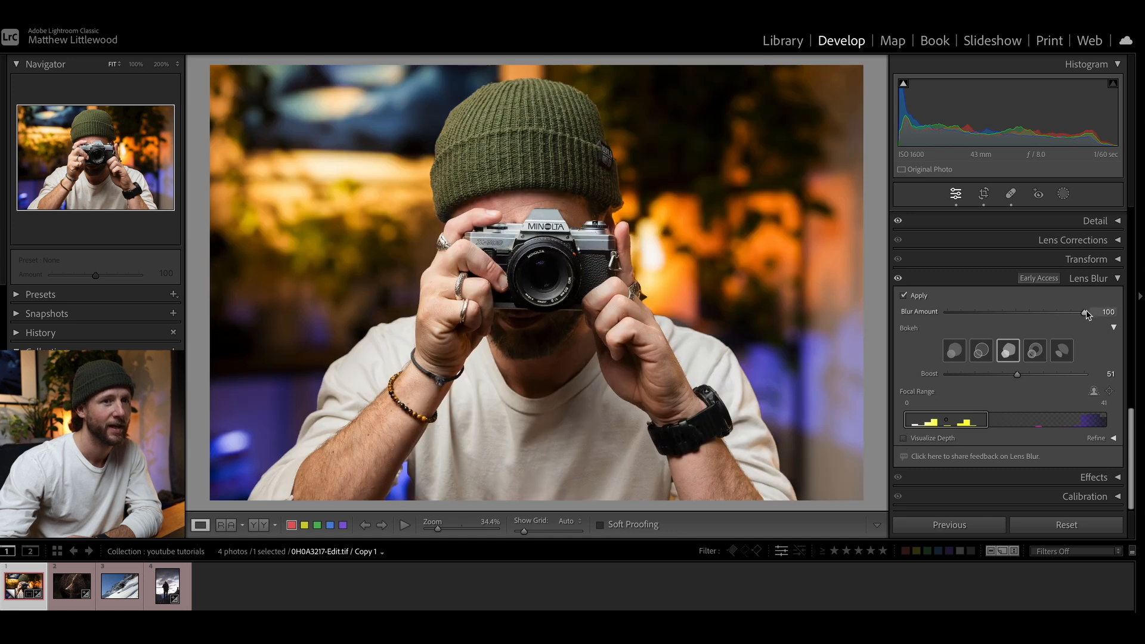
scroll(989, 328, "up", 1)
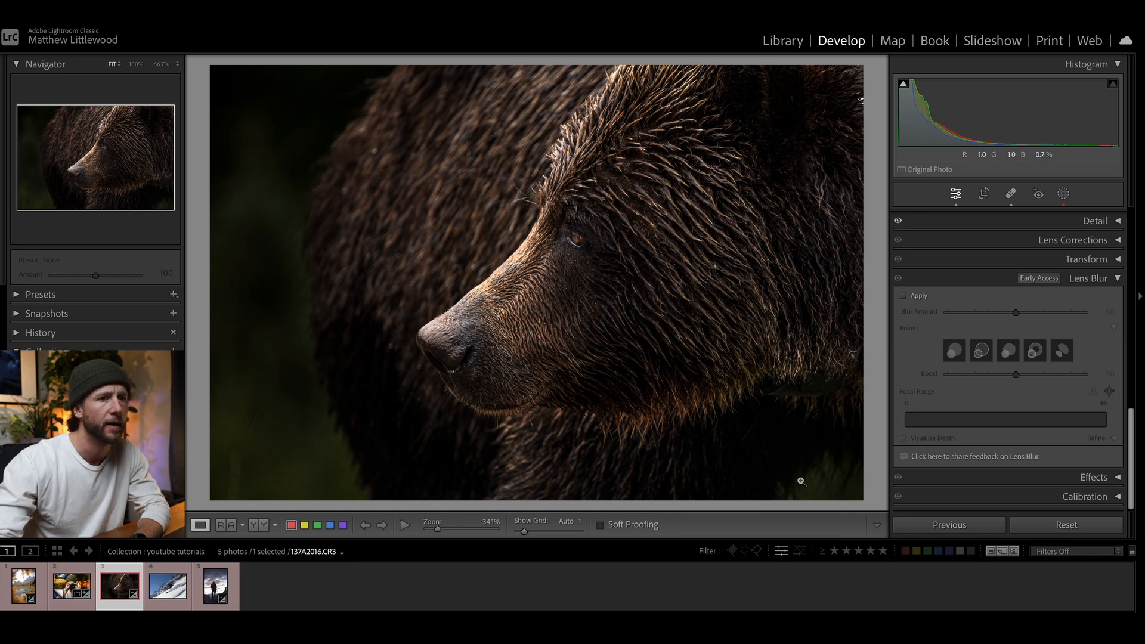
Apply Lens Blur to the bear photo
left_click(903, 296)
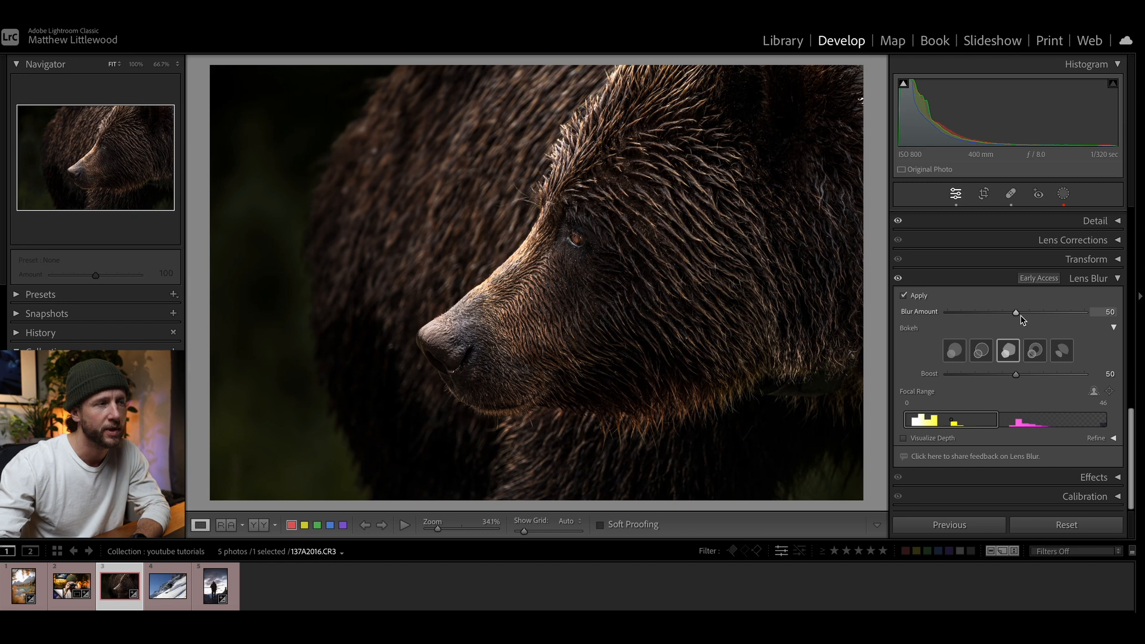
scroll(1019, 319, "up", 1)
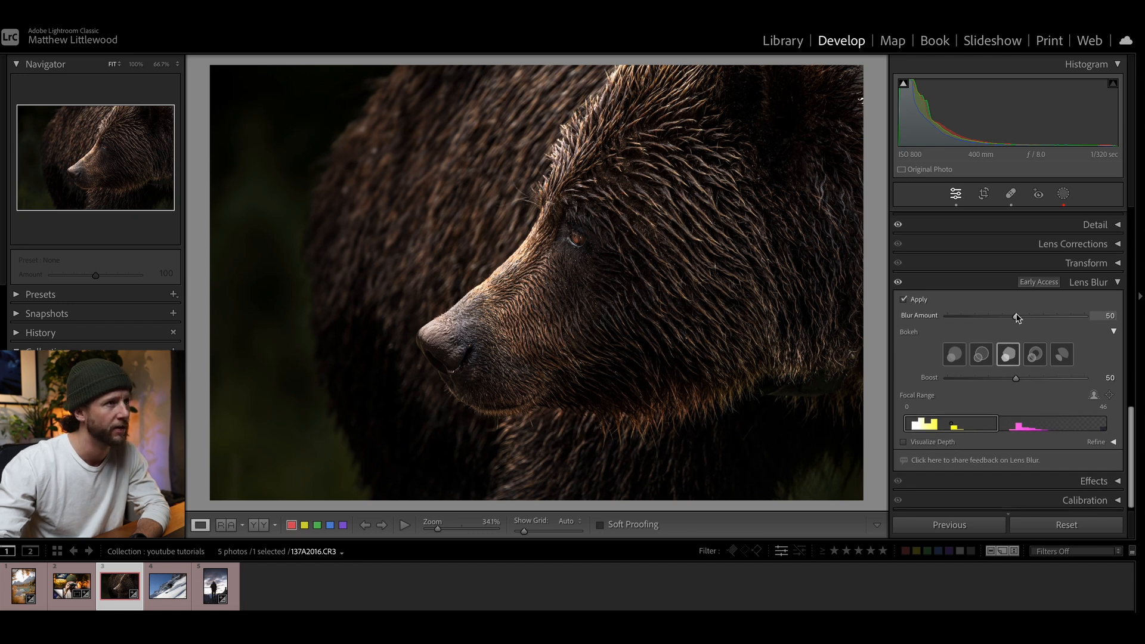
scroll(1016, 316, "down", 1)
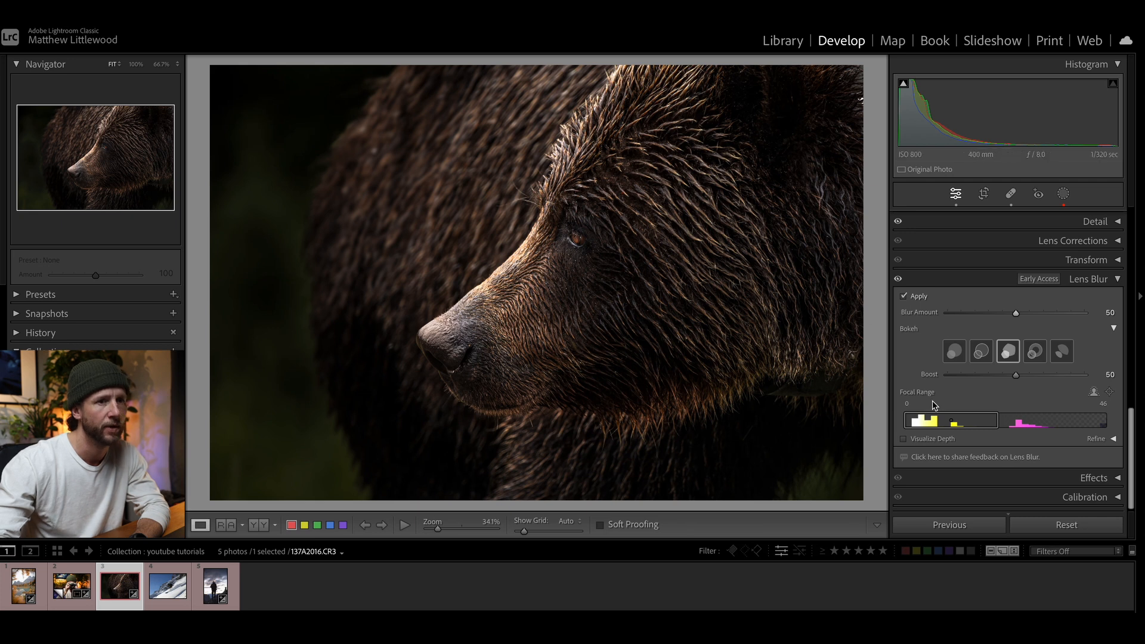
Set the bear photo's focal range to 0–34 while visualizing depth, and hide the depth overlay
mouse_move(996, 430)
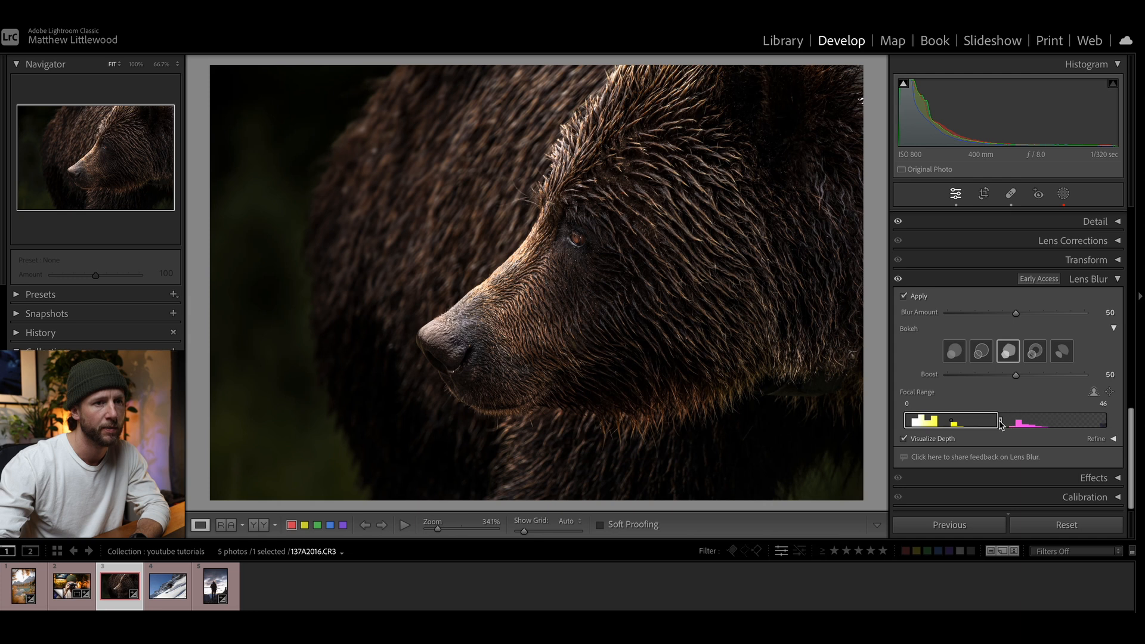
left_click_drag(1001, 424, 999, 424)
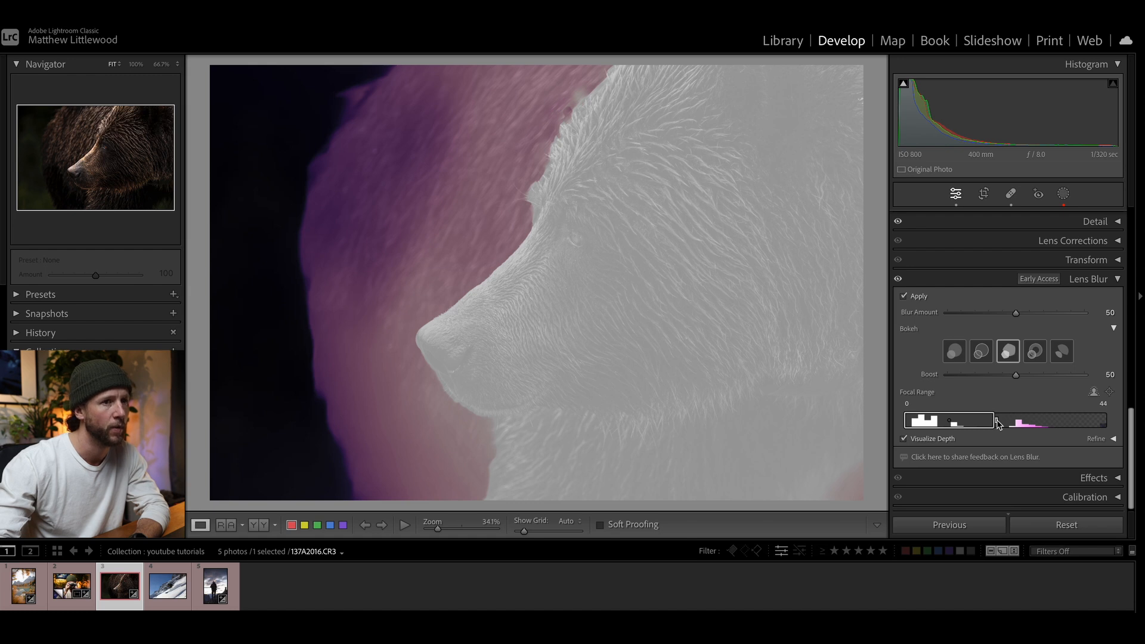
left_click_drag(998, 424, 1006, 424)
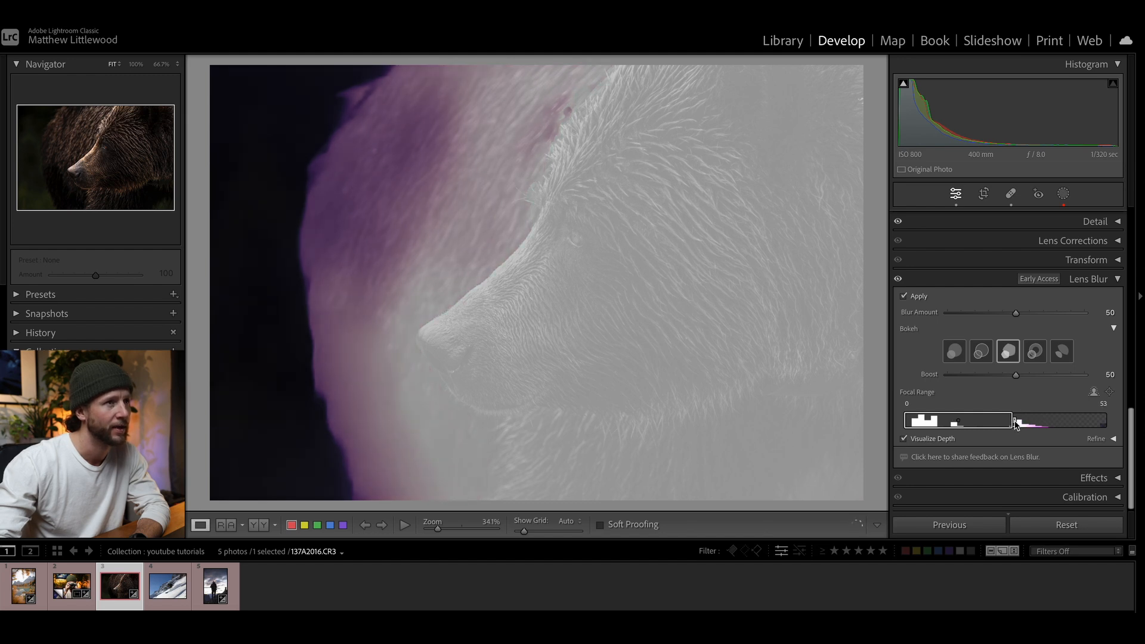
left_click_drag(1016, 424, 977, 425)
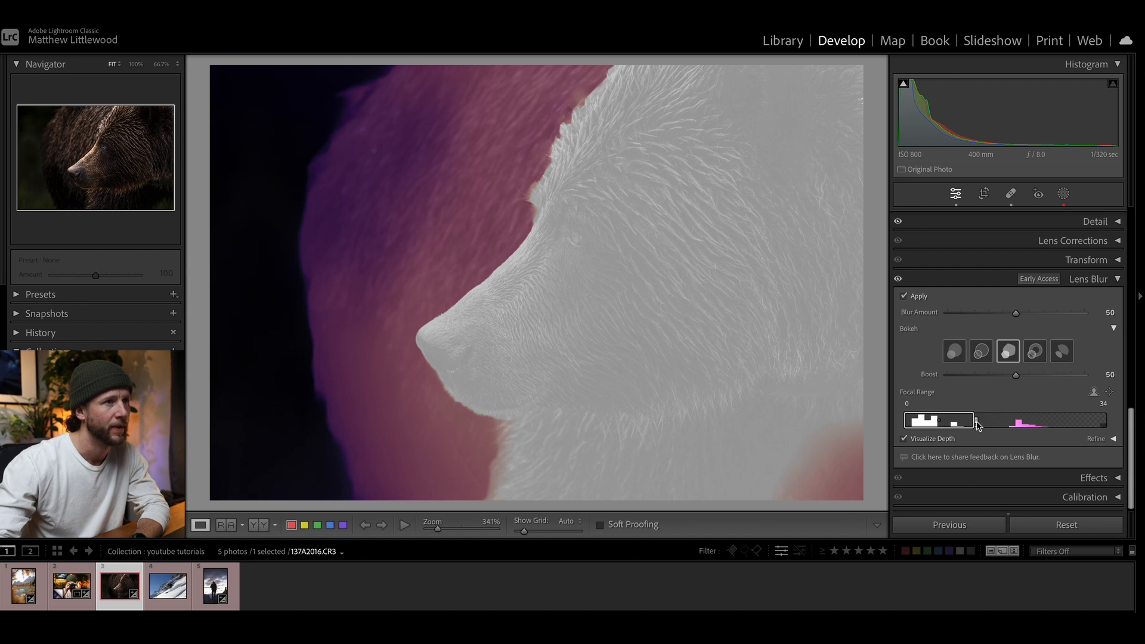
left_click_drag(979, 425, 978, 423)
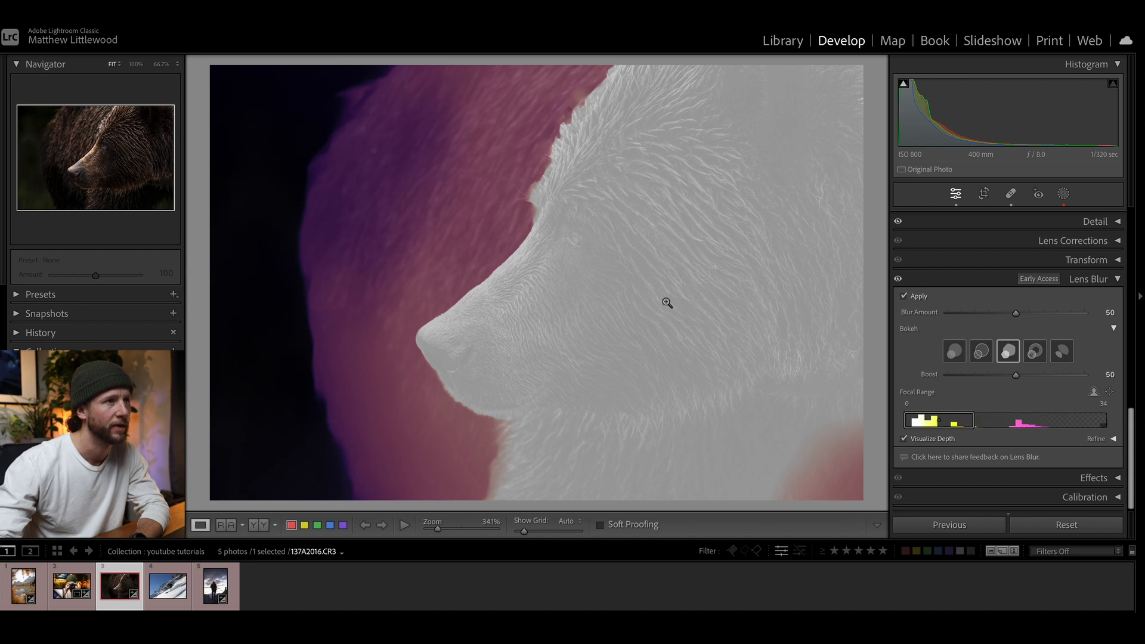
left_click(904, 440)
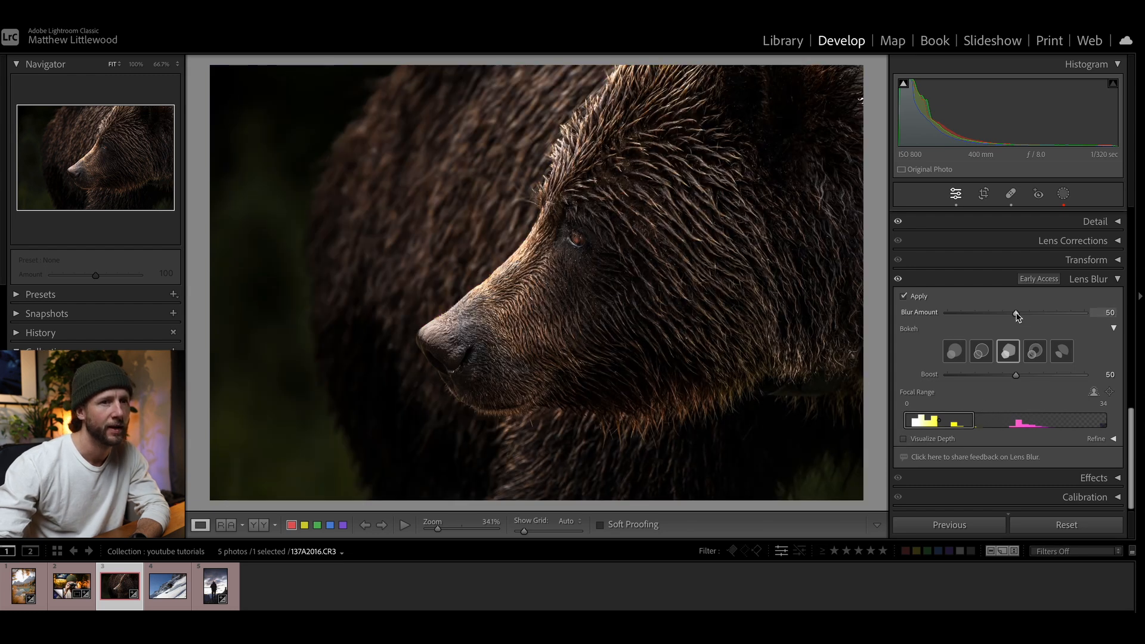
Raise the bear photo's blur amount to 72 and inspect the muzzle and fur edges at 66.7% zoom
left_click_drag(1019, 313, 1026, 313)
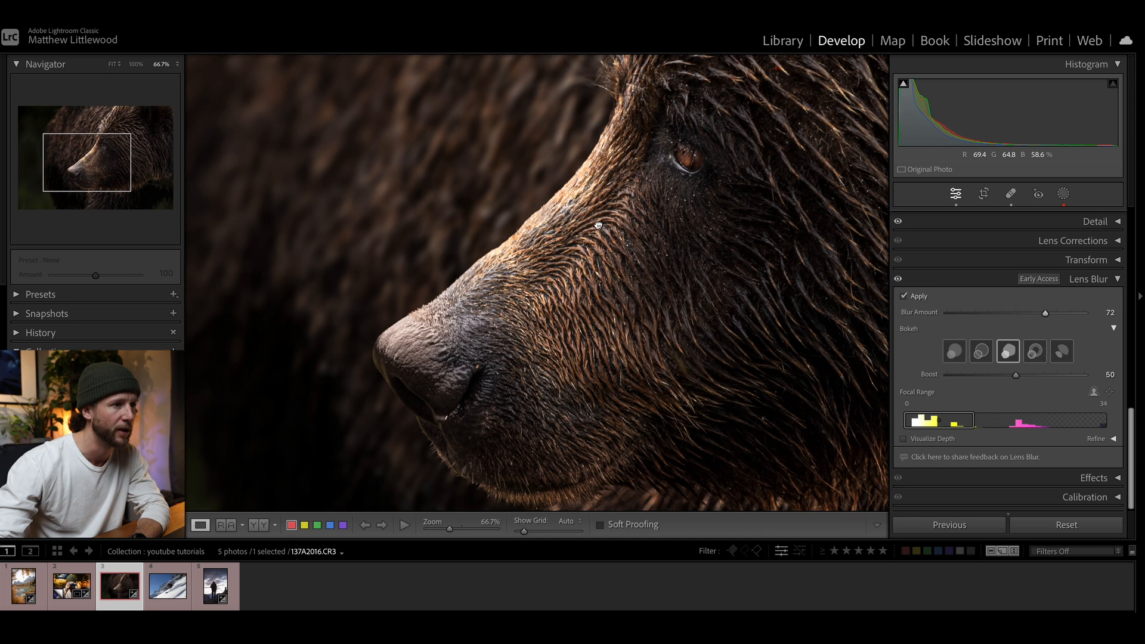
left_click_drag(600, 231, 546, 144)
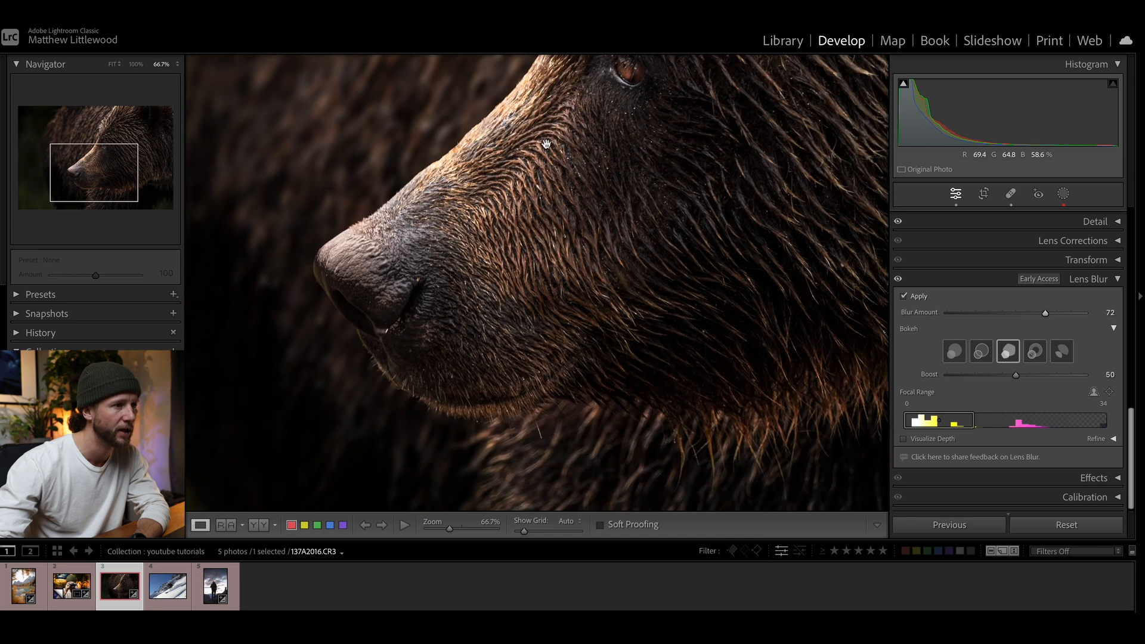
left_click_drag(683, 304, 472, 234)
left_click_drag(715, 235, 844, 261)
left_click(835, 259)
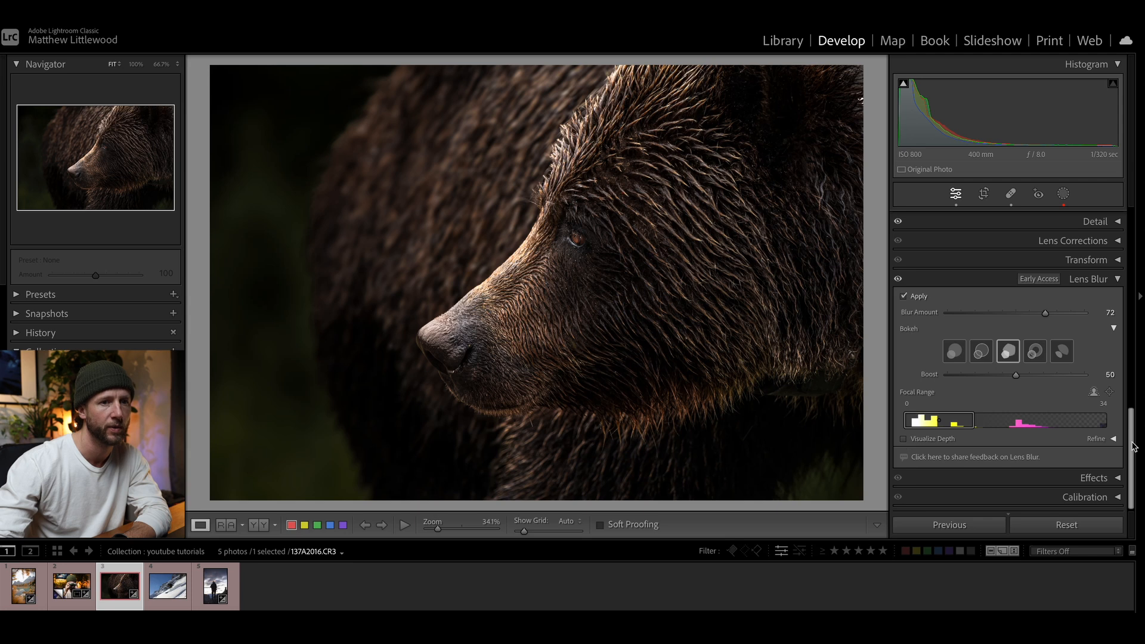
Configure the Focus refinement brush with amount 66, feather 64 and flow 58 while visualizing the bear photo's depth
left_click(1113, 439)
scroll(1010, 358, "down", 2)
left_click(916, 379)
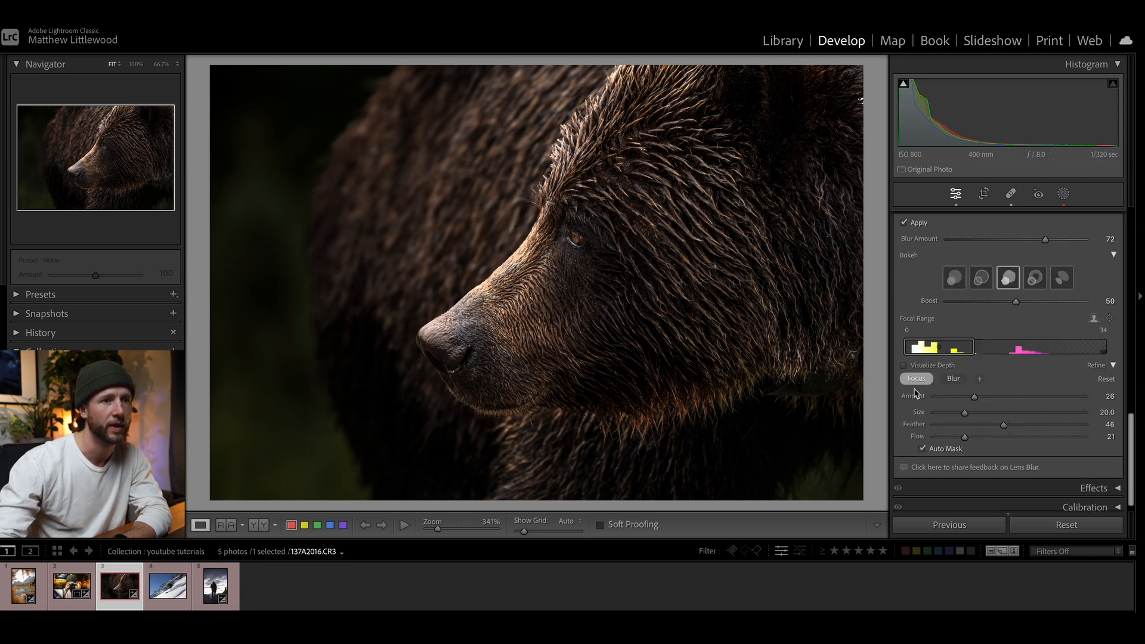
left_click(904, 366)
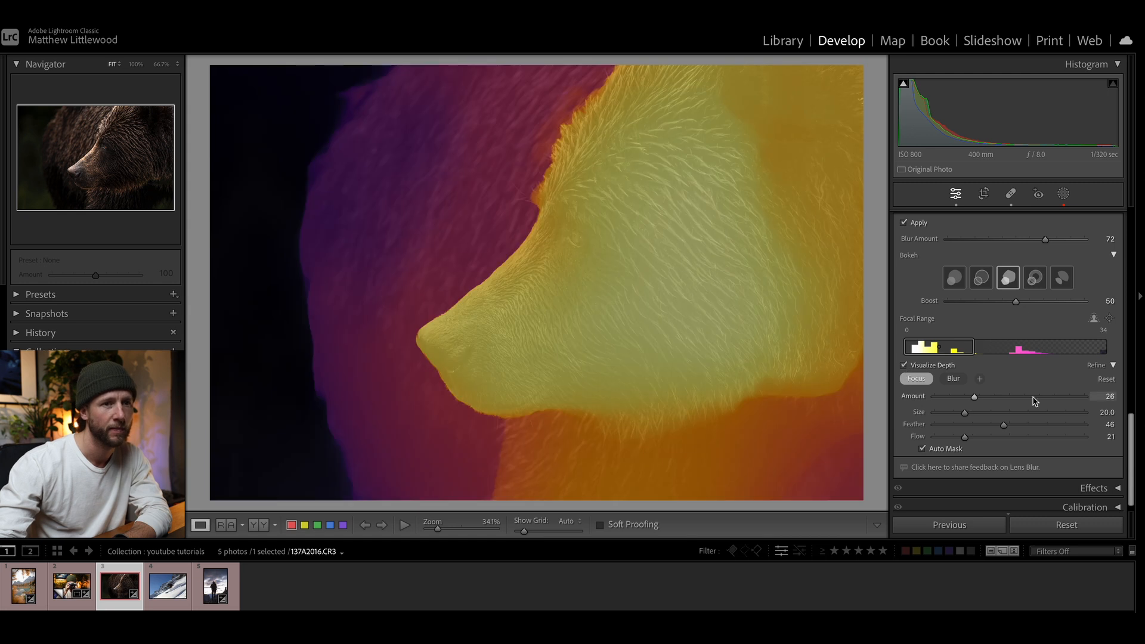
left_click_drag(995, 438, 1022, 440)
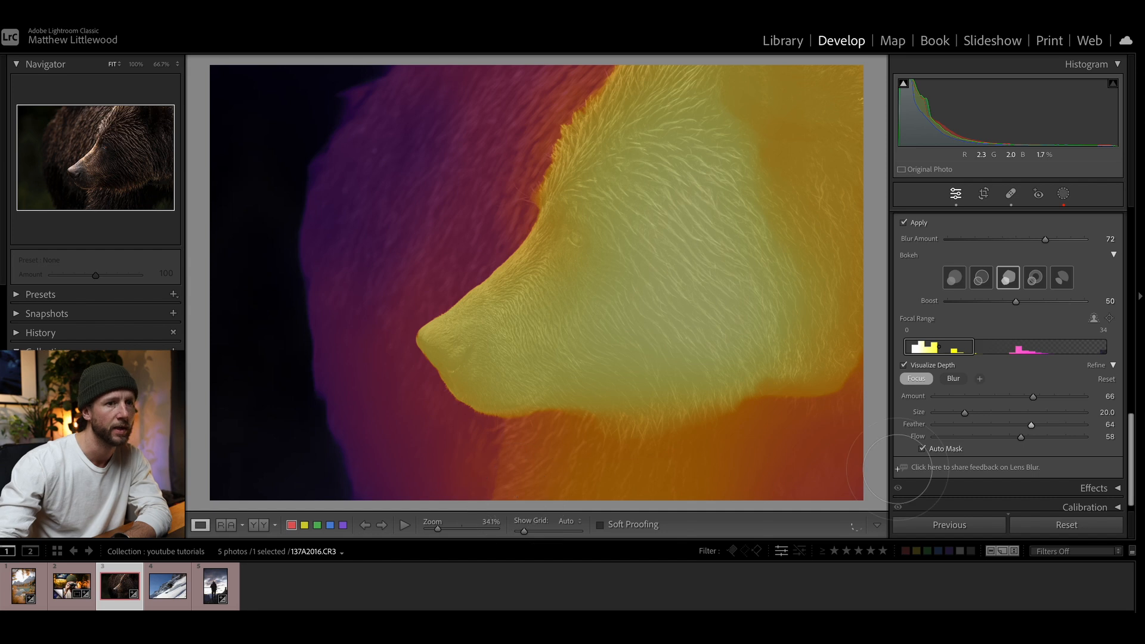
left_click(904, 365)
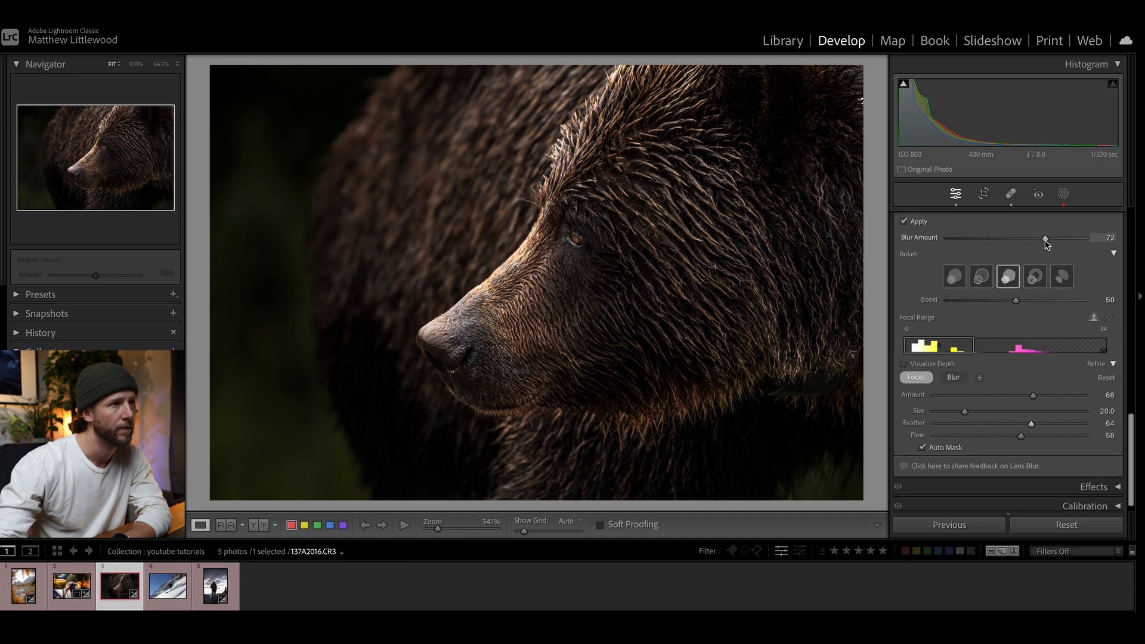
Try a blur amount of 80 on the bear photo and compare the image with and without Lens Blur
left_click_drag(1044, 239, 1054, 239)
scroll(1058, 244, "up", 1)
left_click(904, 261)
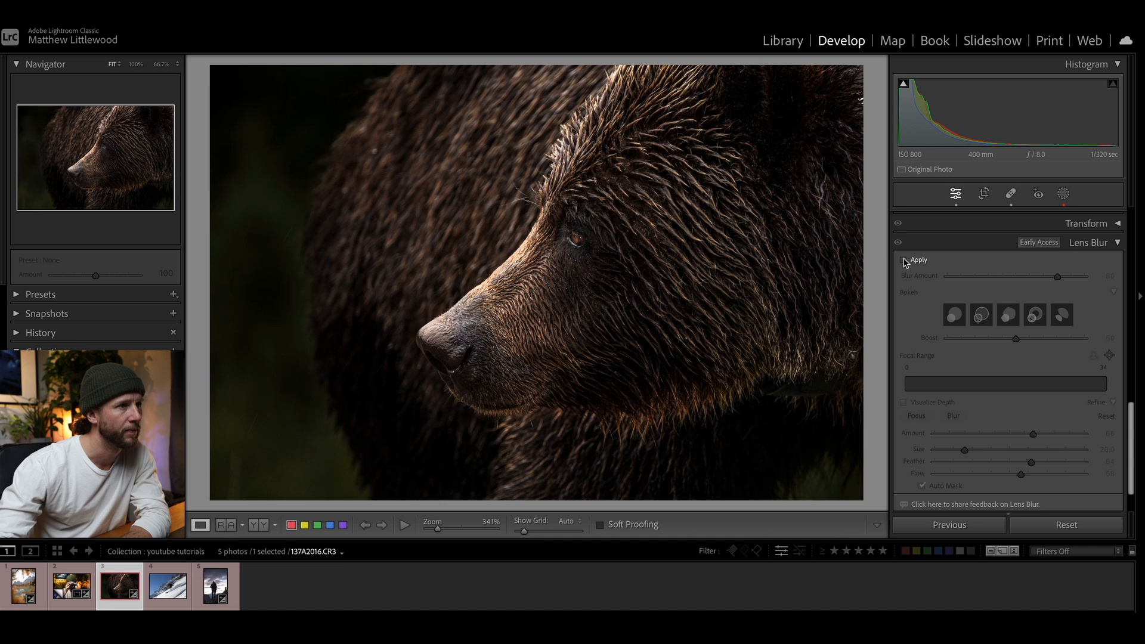
left_click(904, 261)
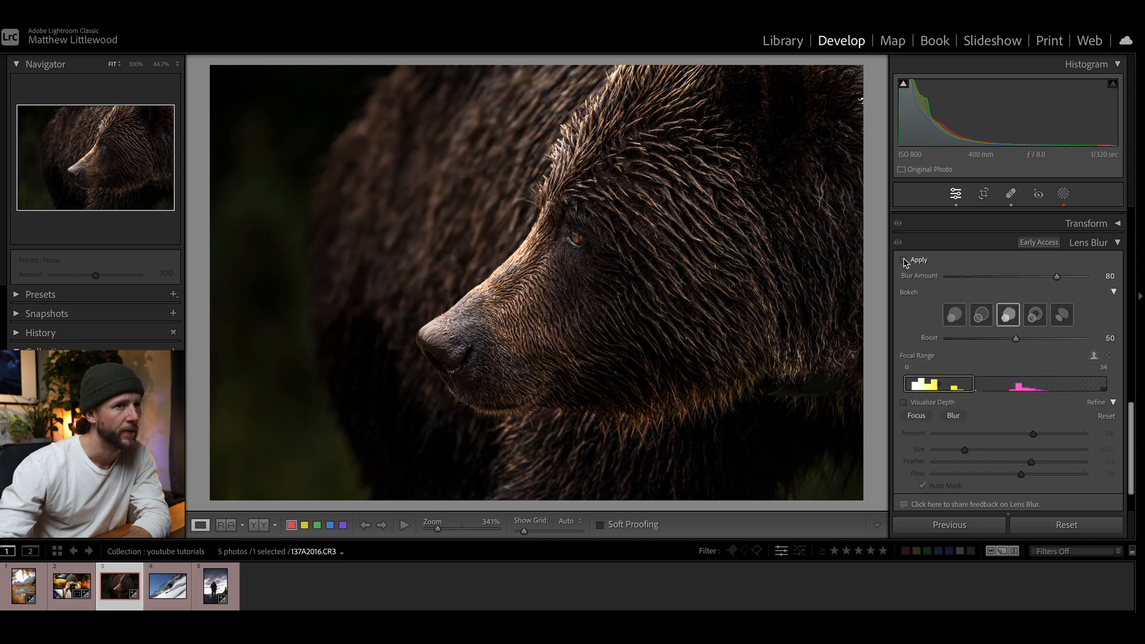
left_click(904, 261)
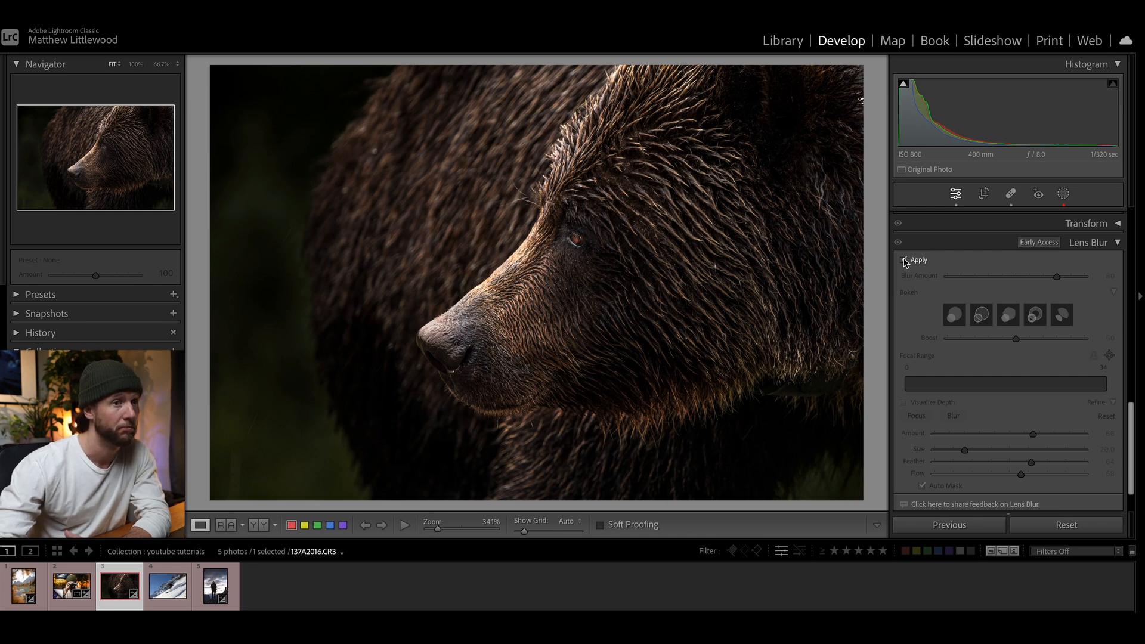
left_click(904, 261)
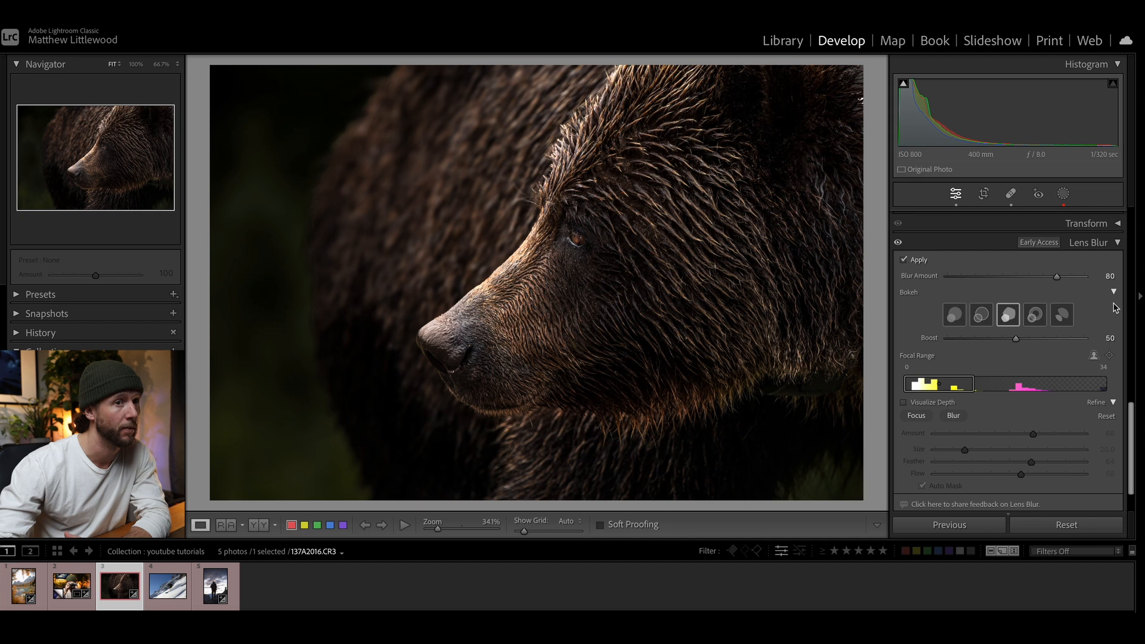
Reduce the bear photo's blur amount to 42 and open the skier photo
left_click_drag(1057, 277, 1006, 281)
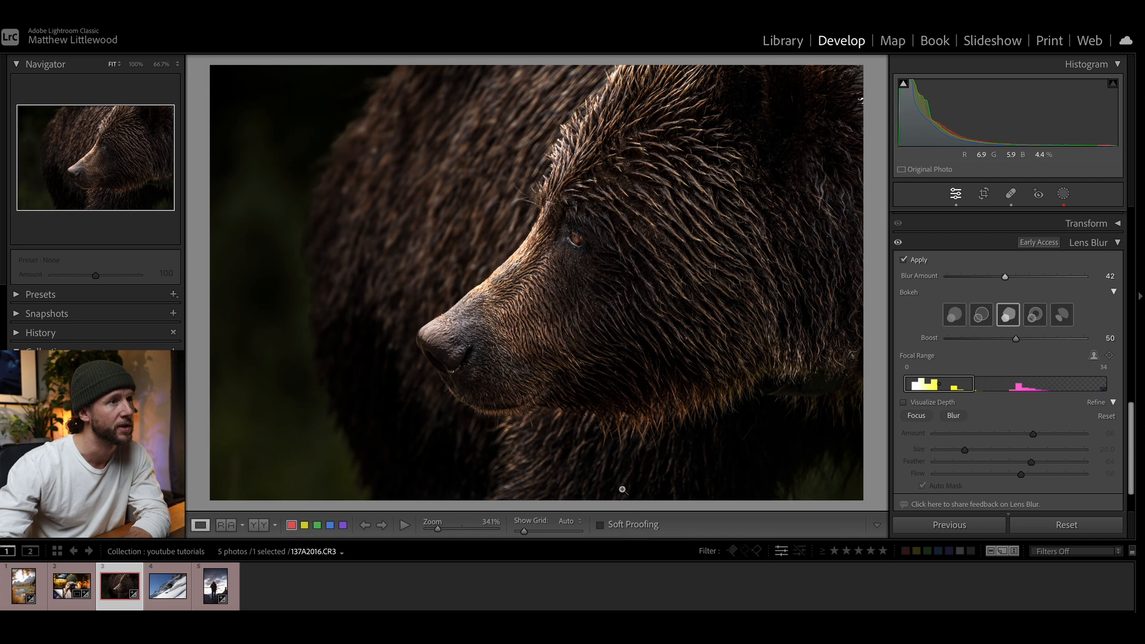
key("Right")
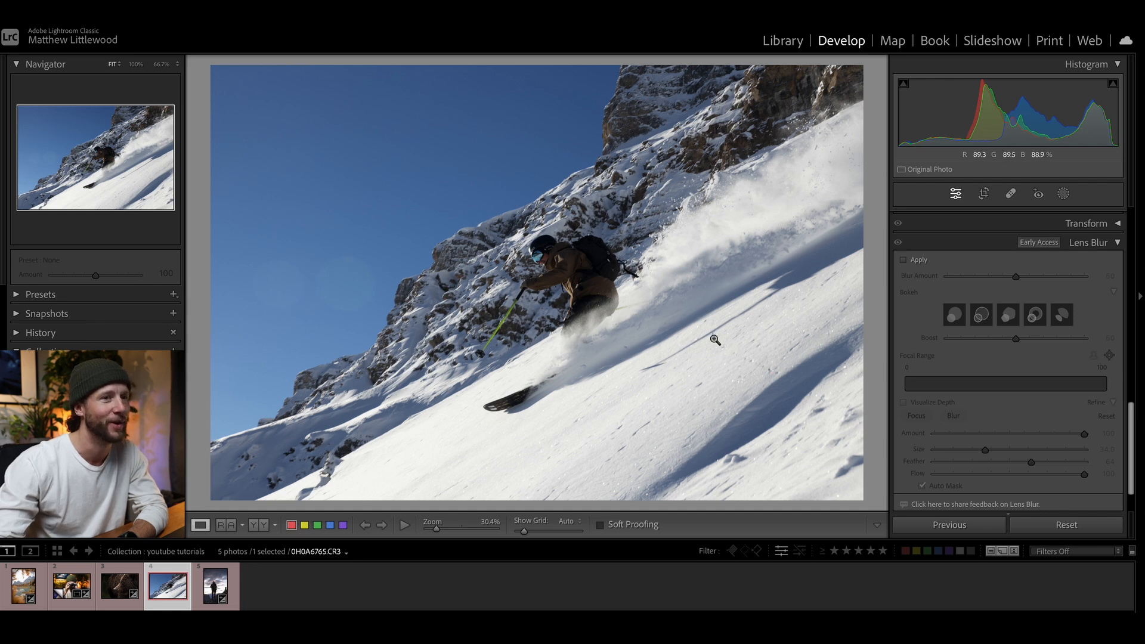
Try Lens Blur on the skier photo with a focal range of 0 to 38 using the depth visualization, and turn the effect off
left_click(904, 261)
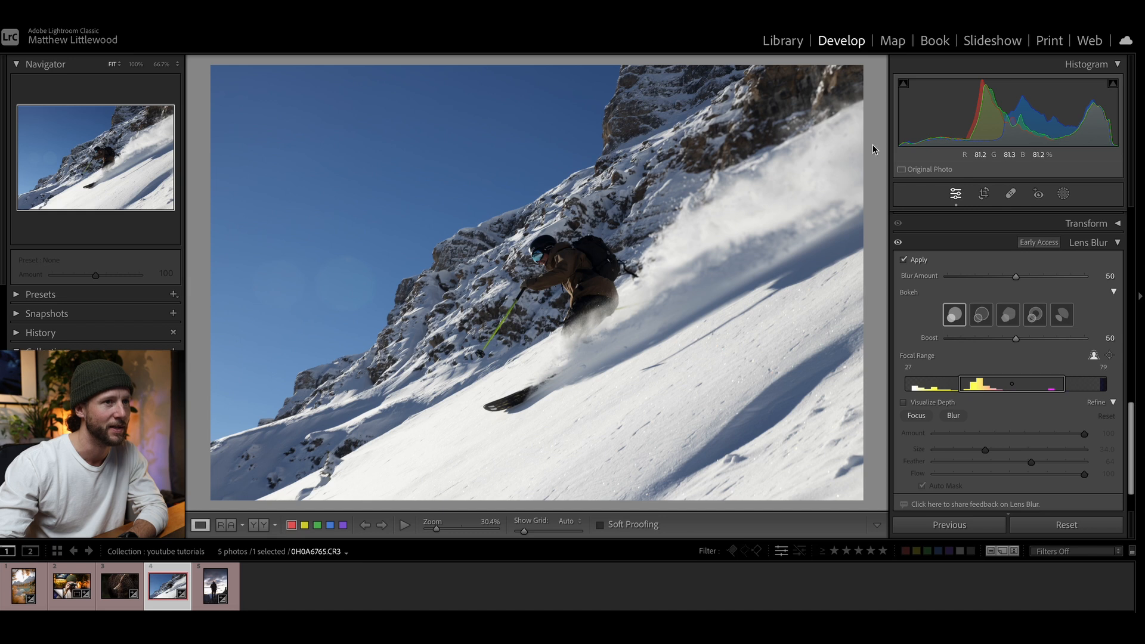
left_click(904, 404)
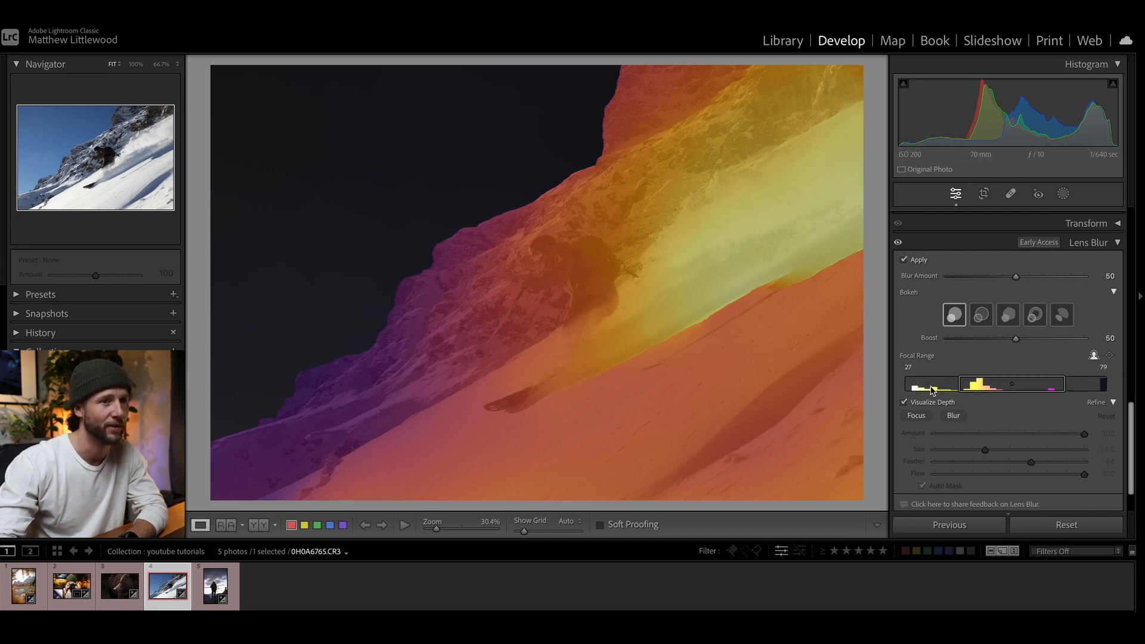
left_click_drag(958, 385, 906, 391)
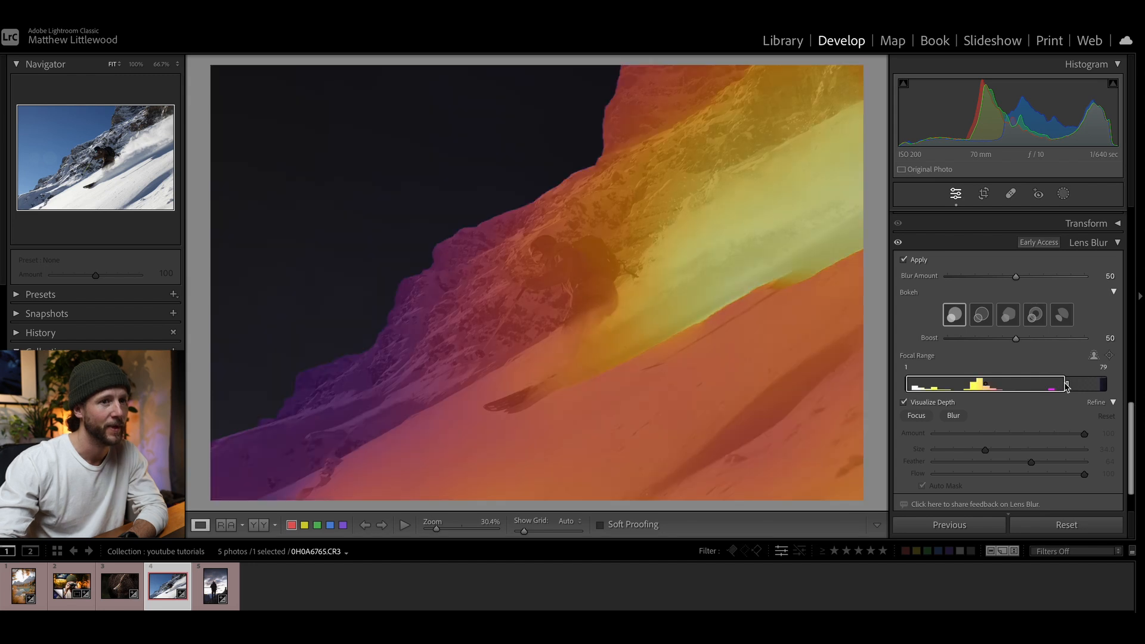
left_click_drag(1066, 386, 1019, 389)
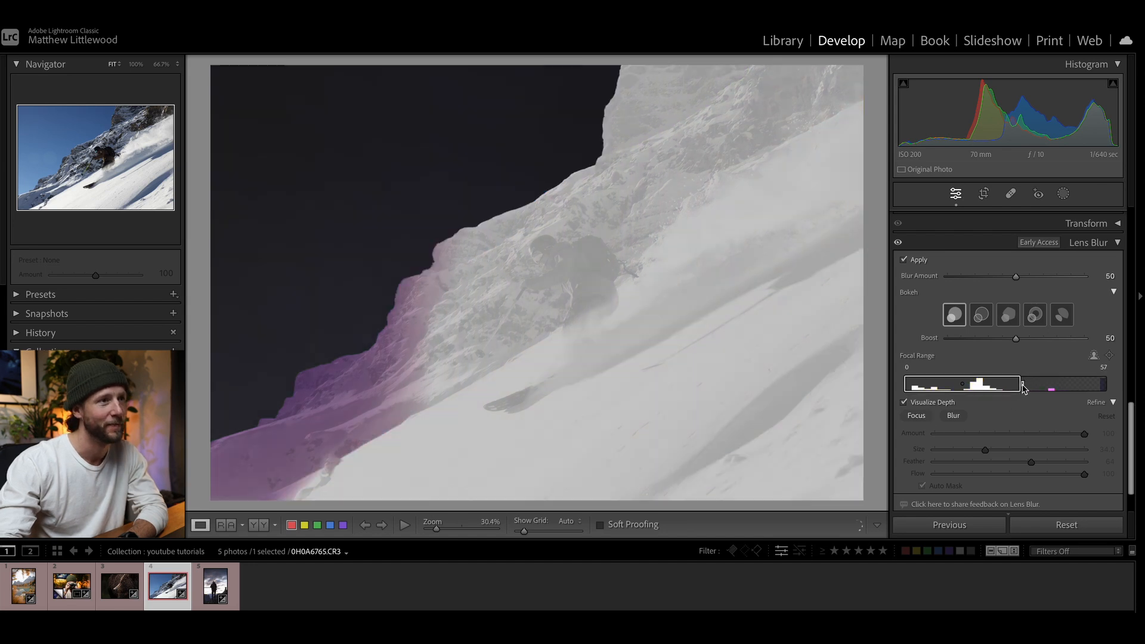
left_click_drag(1024, 384, 984, 390)
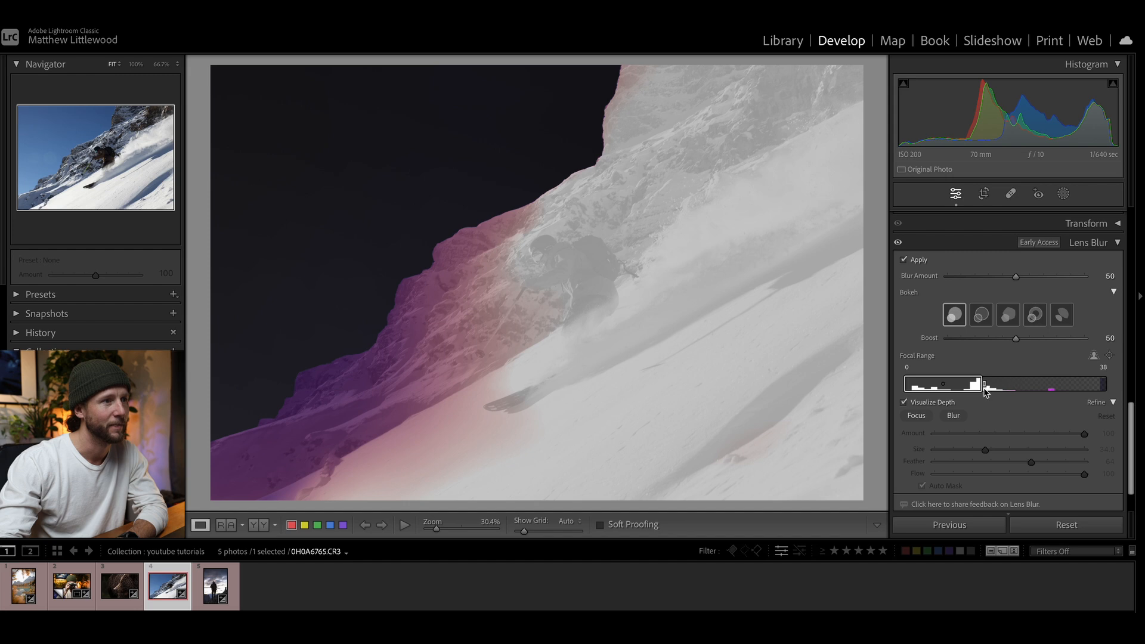
left_click_drag(984, 391, 984, 392)
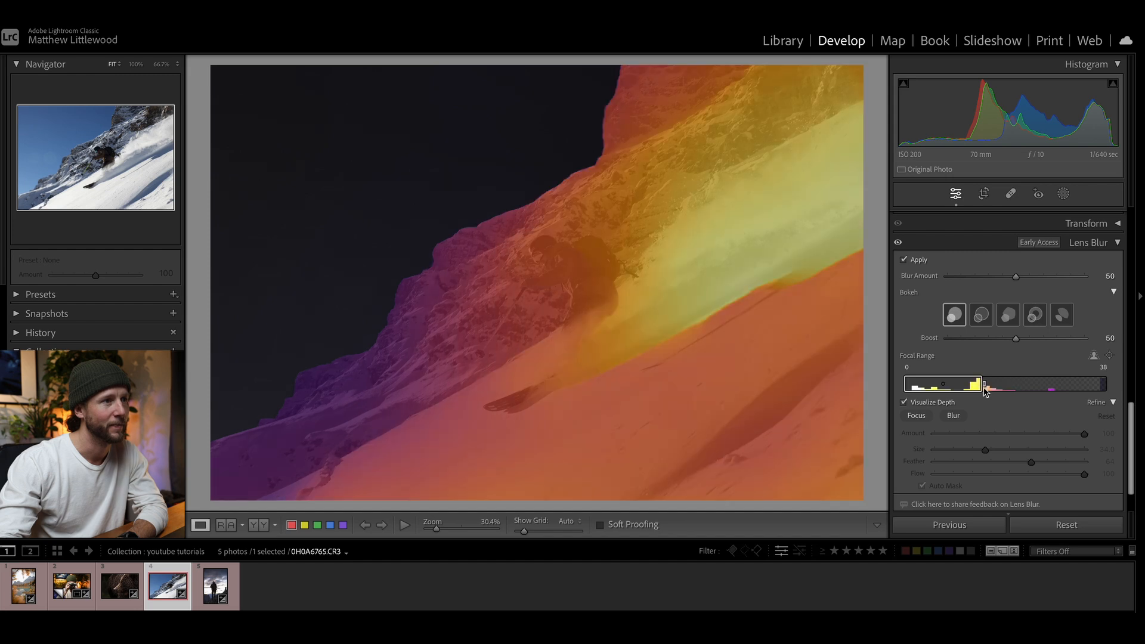
left_click(904, 402)
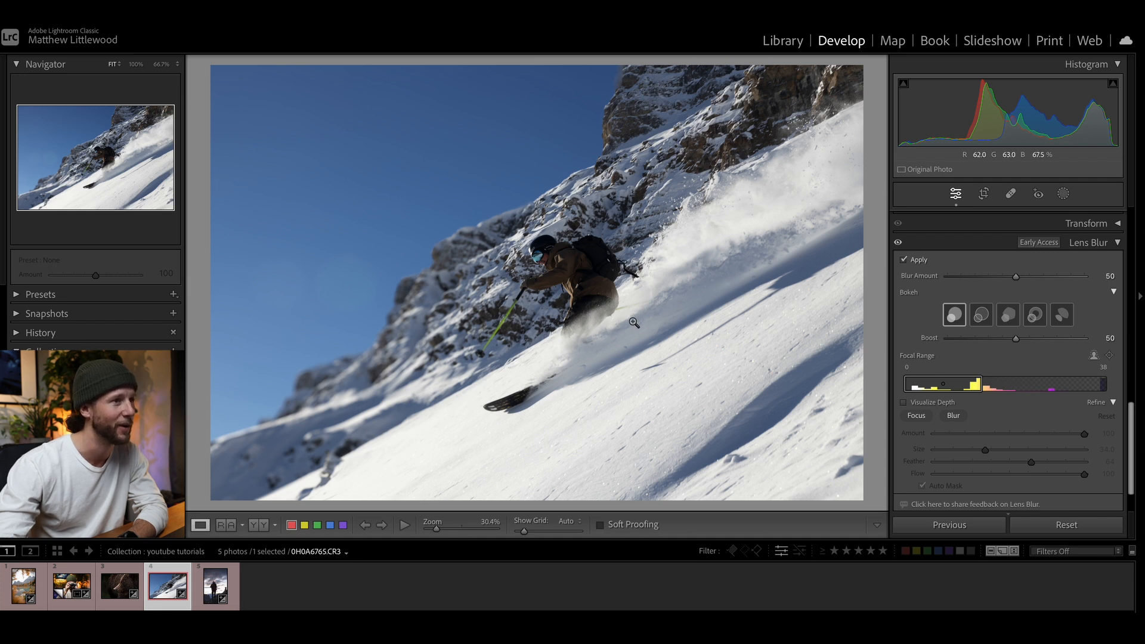
left_click(905, 260)
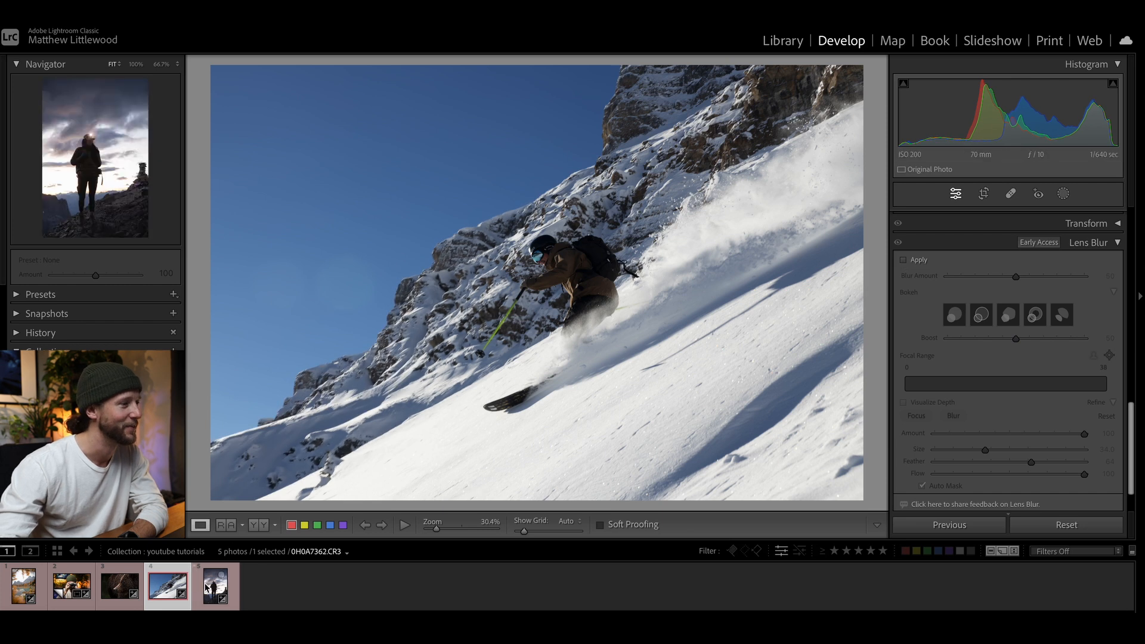
Open the photo of the hiker with the headlamp and apply Lens Blur with a blur amount of 23
left_click(207, 588)
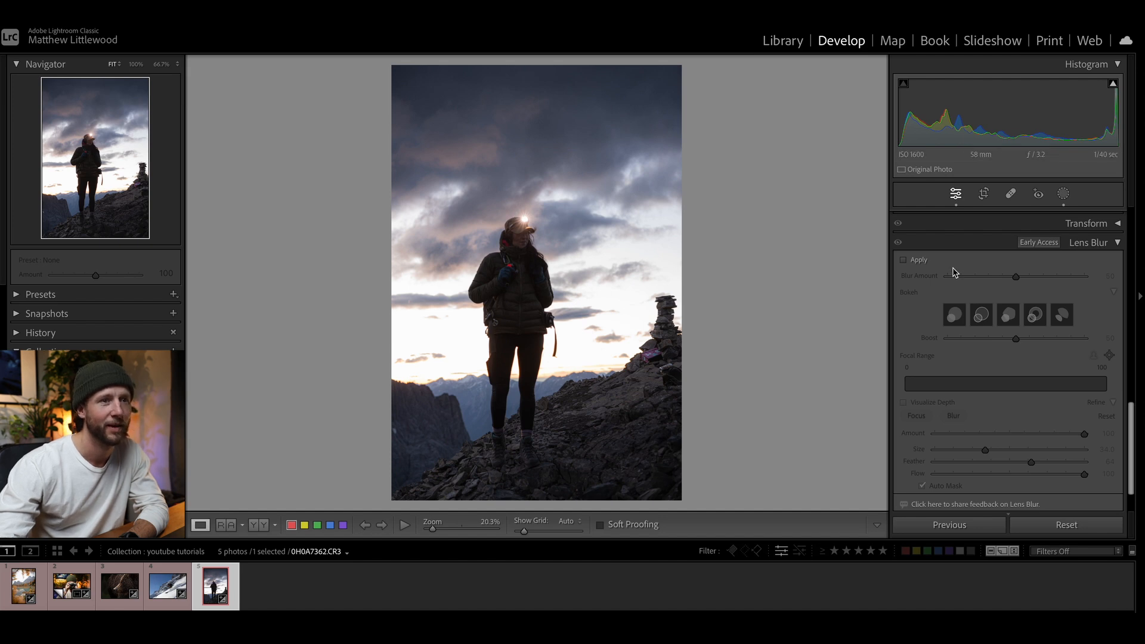
left_click(904, 261)
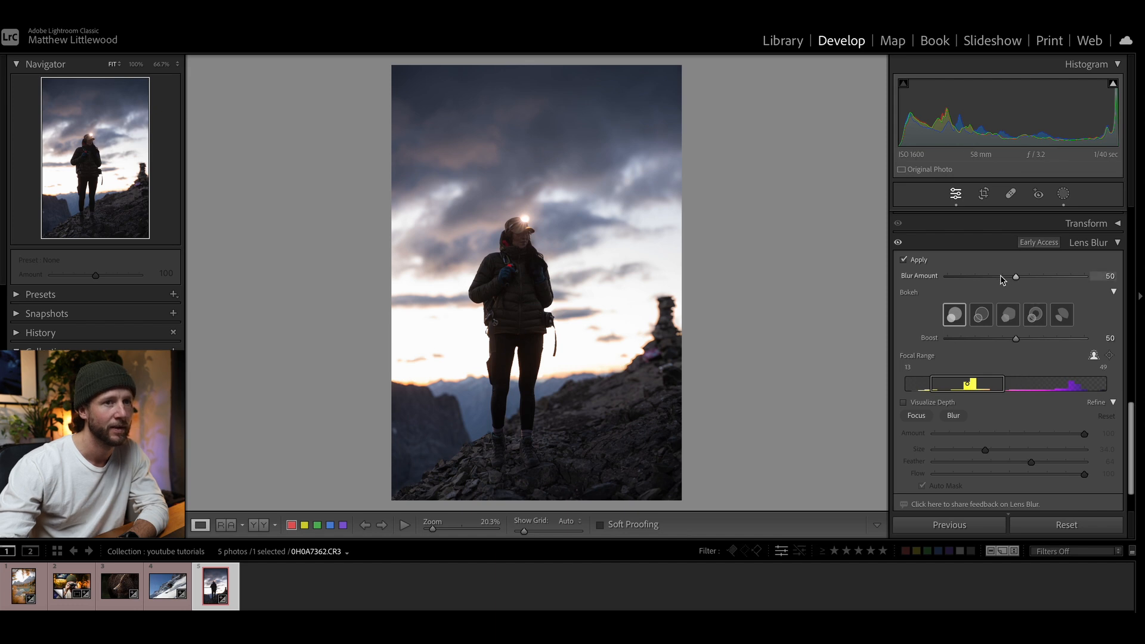
left_click_drag(984, 278, 984, 278)
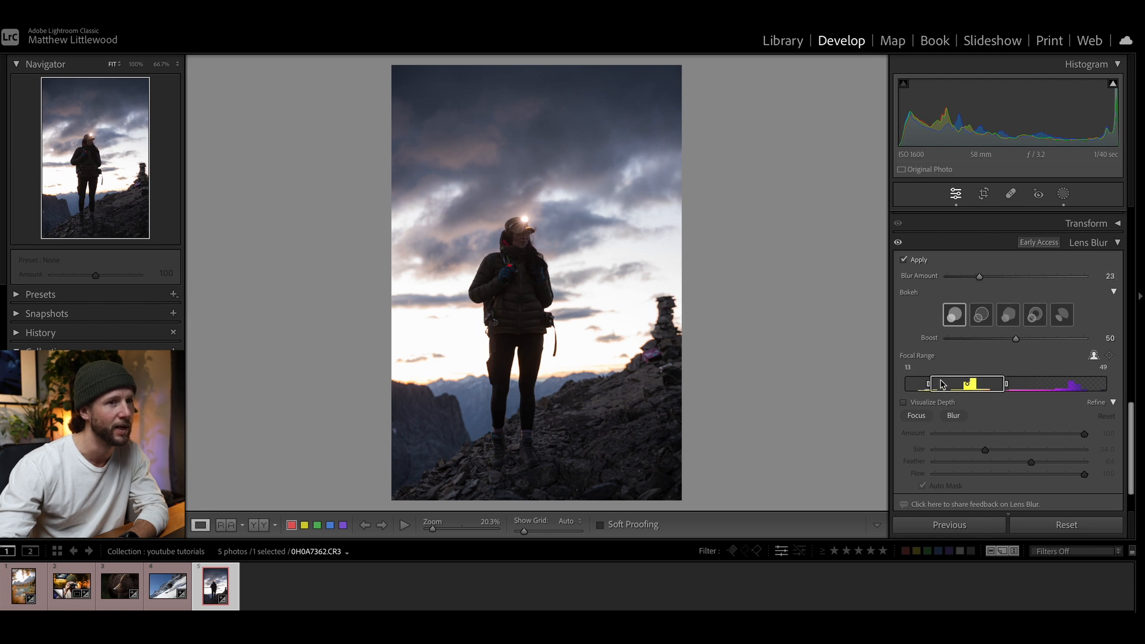
Extend the start of the hiker photo's focal range to 0 while visualizing the depth
left_click(904, 403)
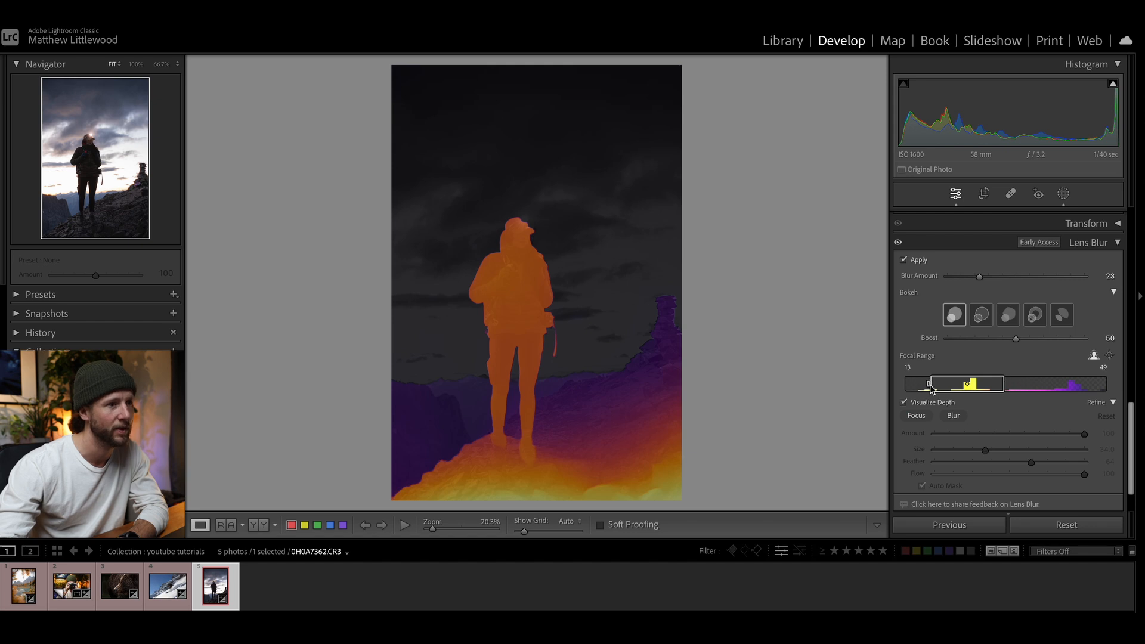
left_click_drag(932, 387, 893, 388)
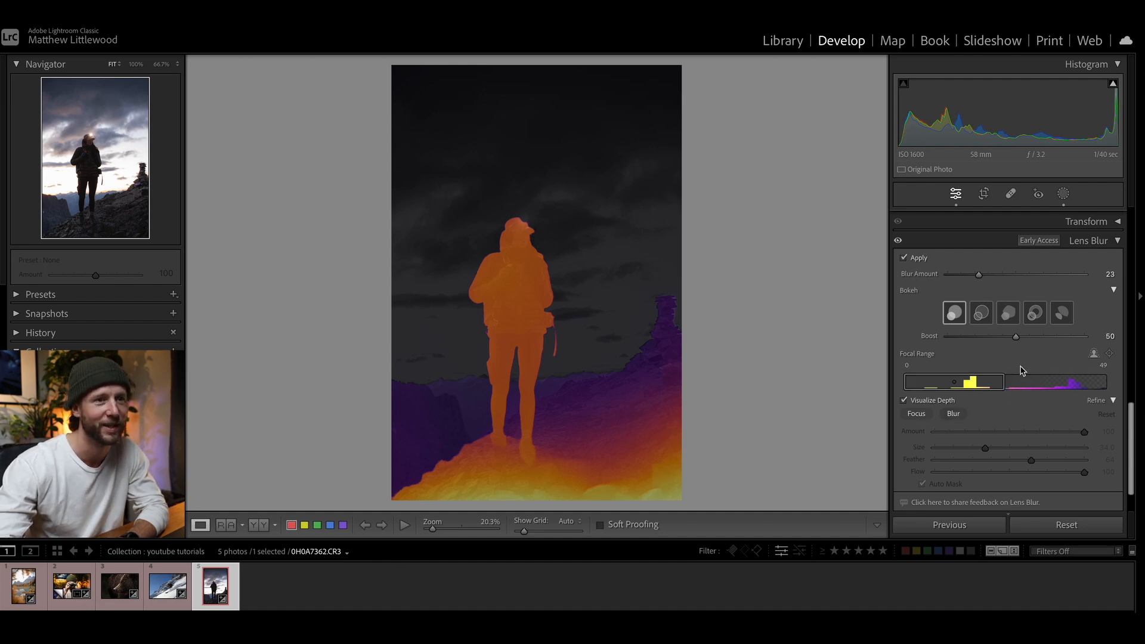
left_click(904, 401)
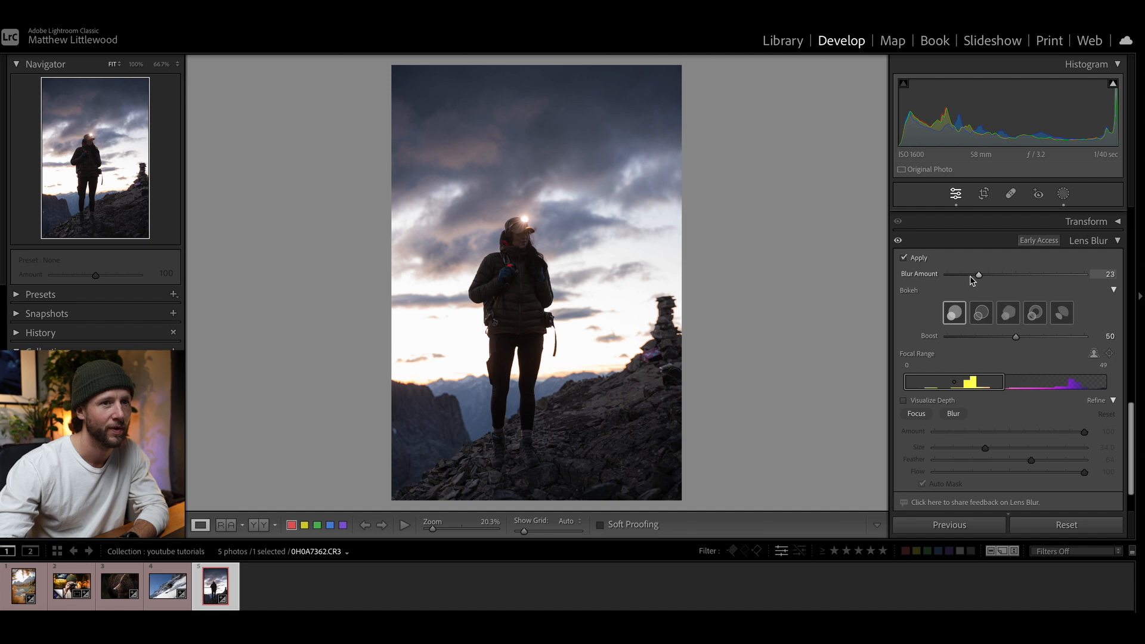
Try a blur amount of 100 on the hiker photo, settle on 31 and choose the third bokeh shape
left_click_drag(978, 278, 1140, 287)
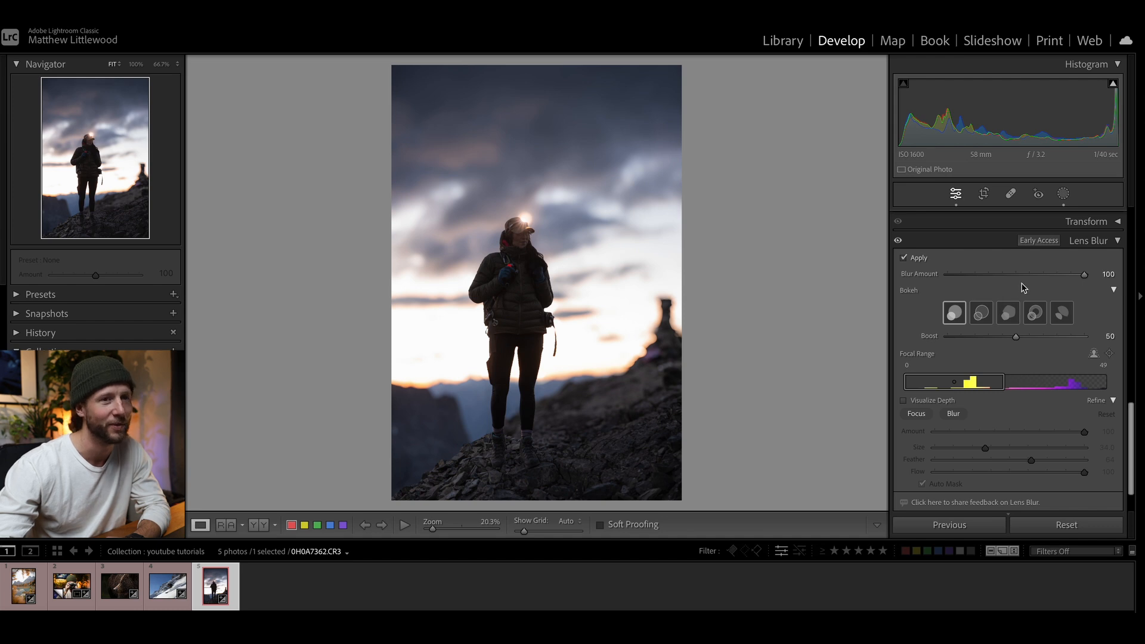
left_click_drag(1022, 278, 991, 277)
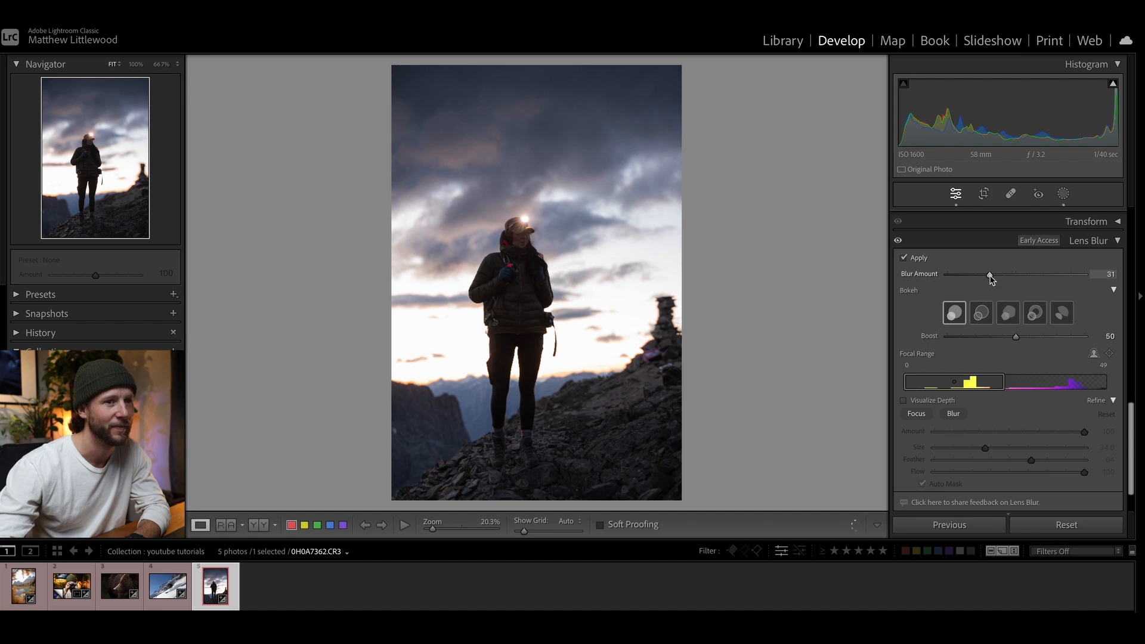
left_click(1009, 321)
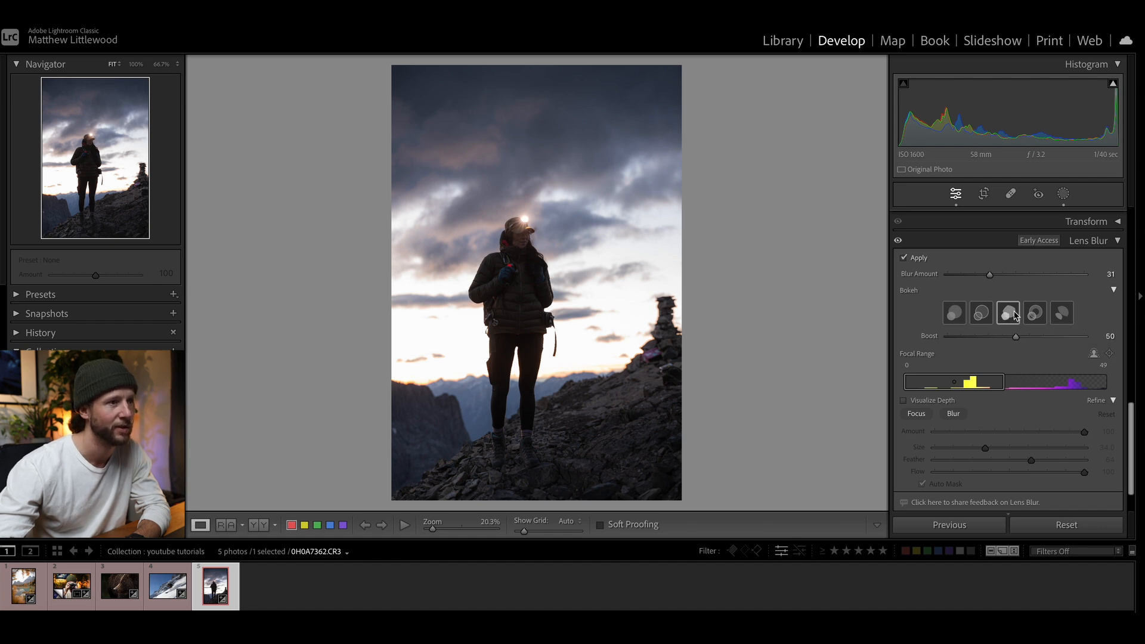
Compare the hiker photo with and without Lens Blur, leaving the effect applied
left_click(905, 258)
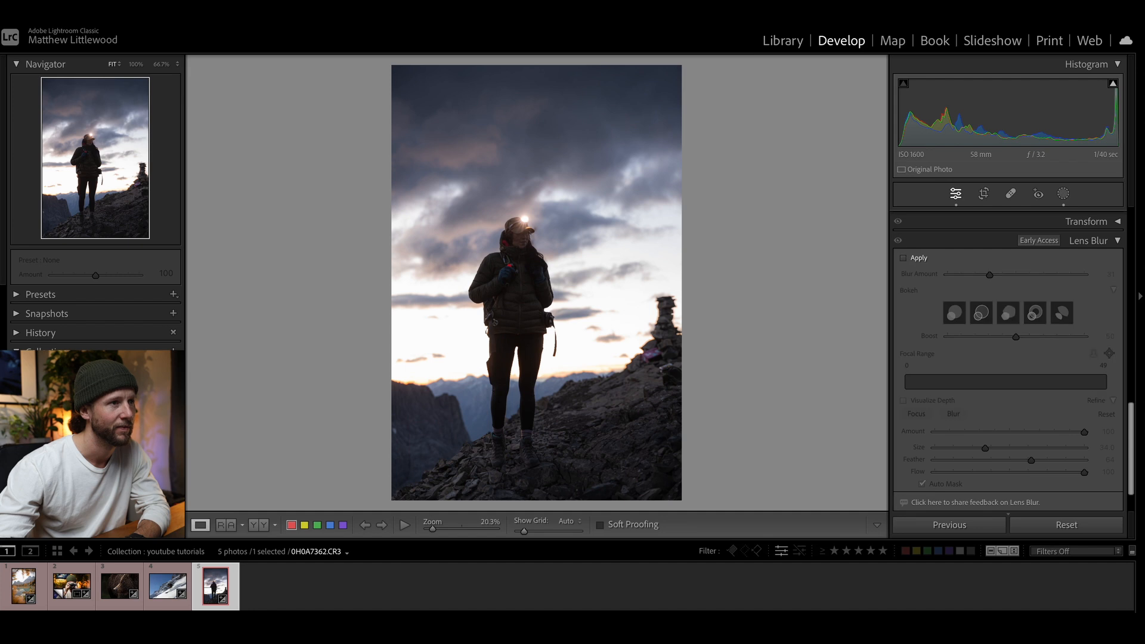
left_click(905, 258)
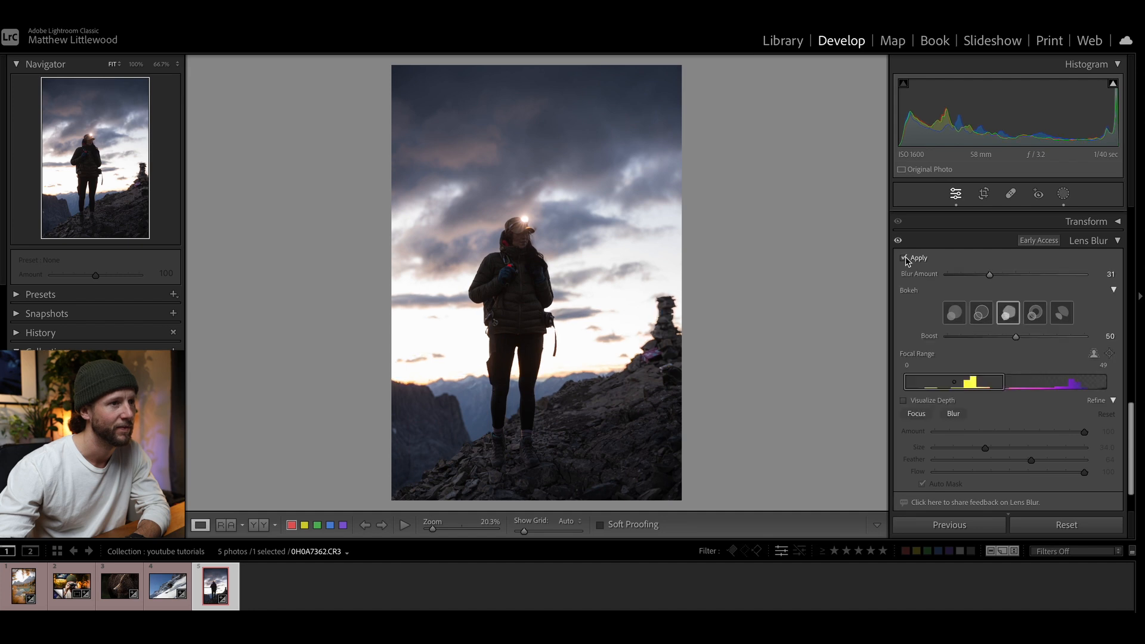
left_click(905, 258)
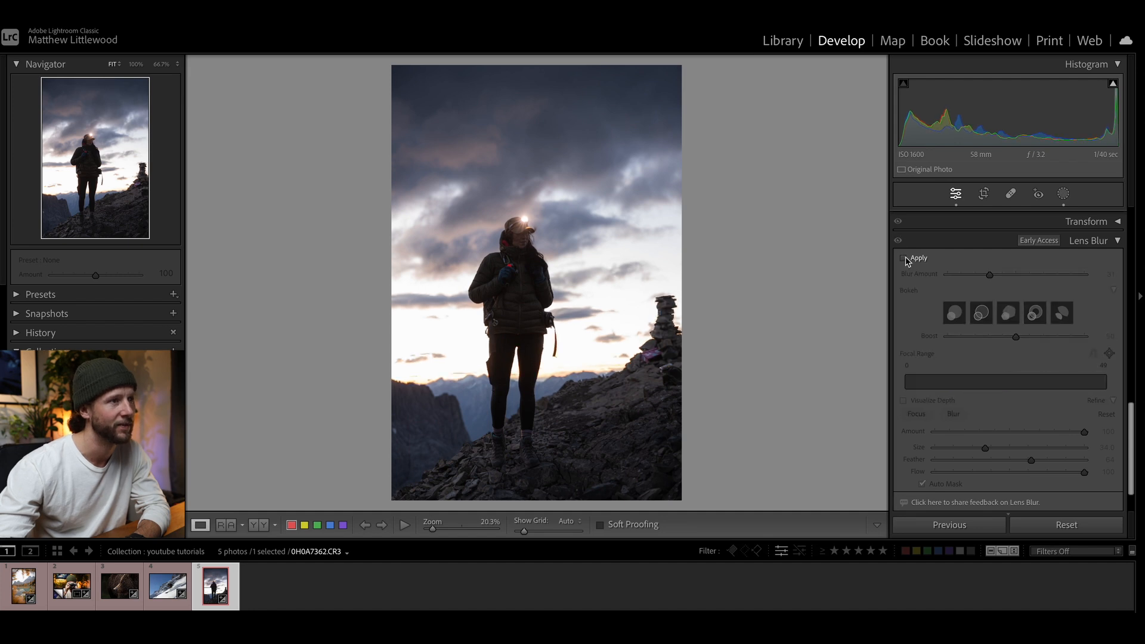
left_click(905, 258)
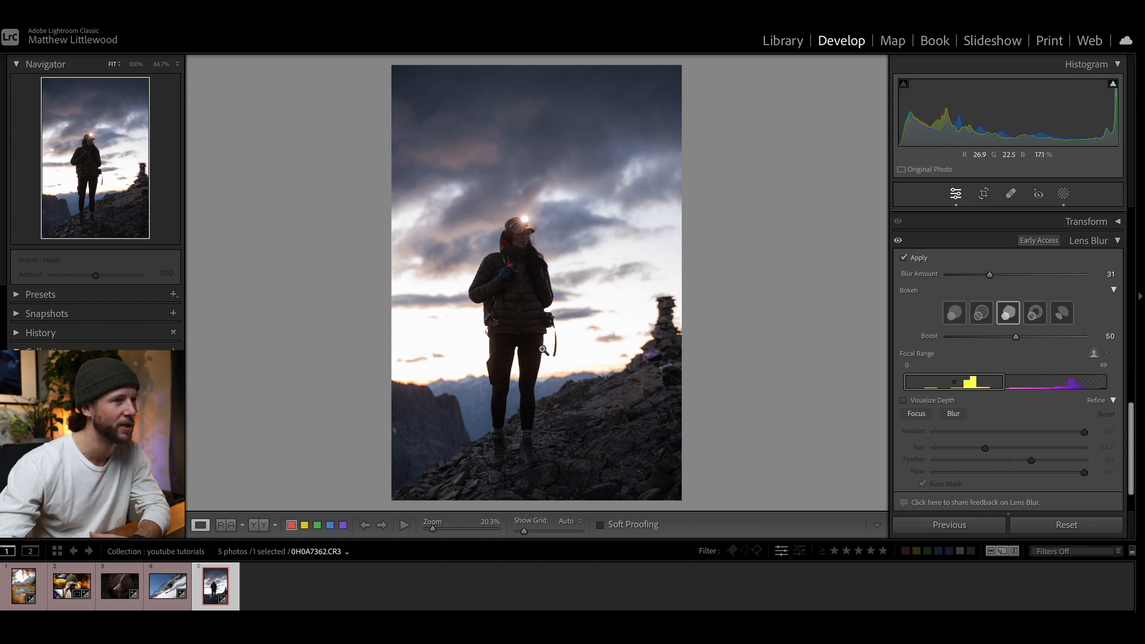
Go back through the skier and bear photos to the Minolta camera portrait and raise its blur amount to 100
left_click(172, 598)
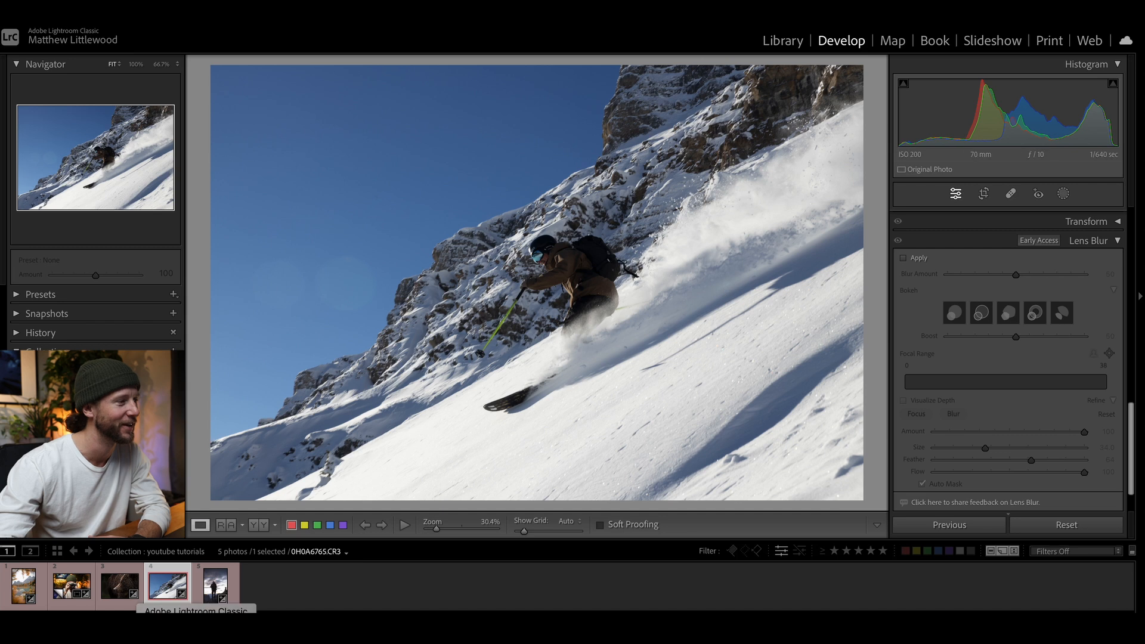
left_click(114, 596)
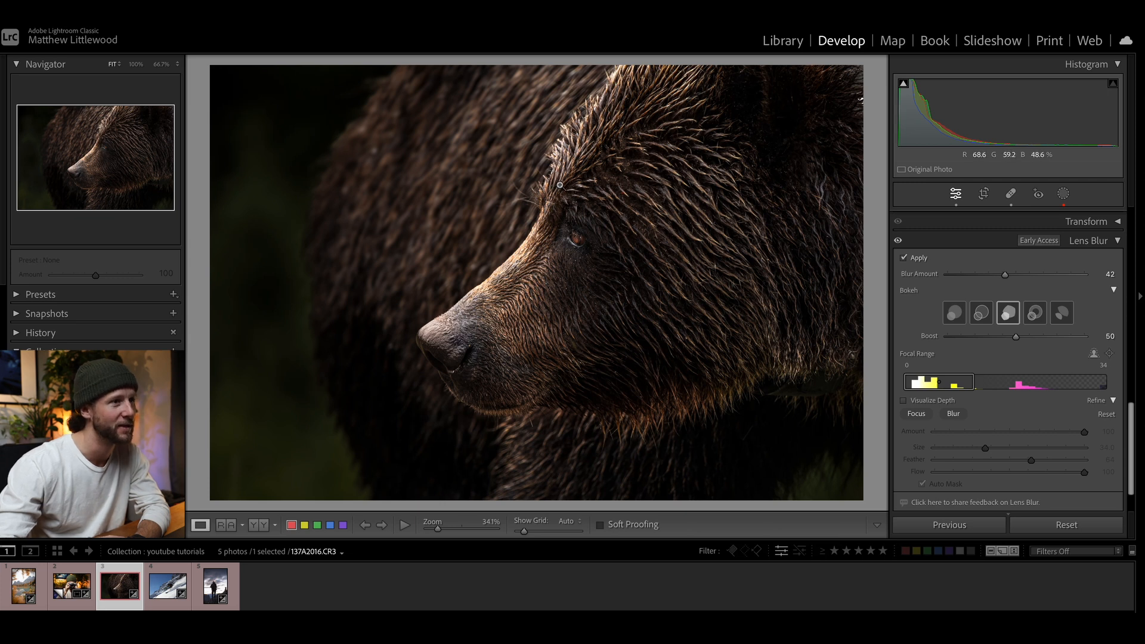
left_click(69, 587)
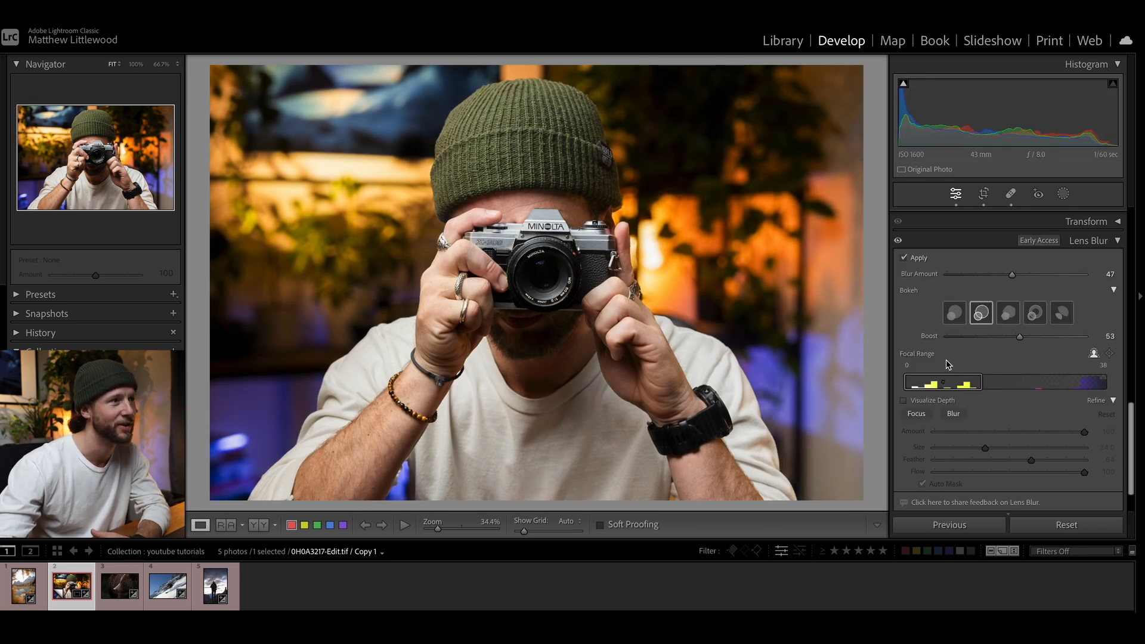
left_click_drag(1012, 274, 1129, 280)
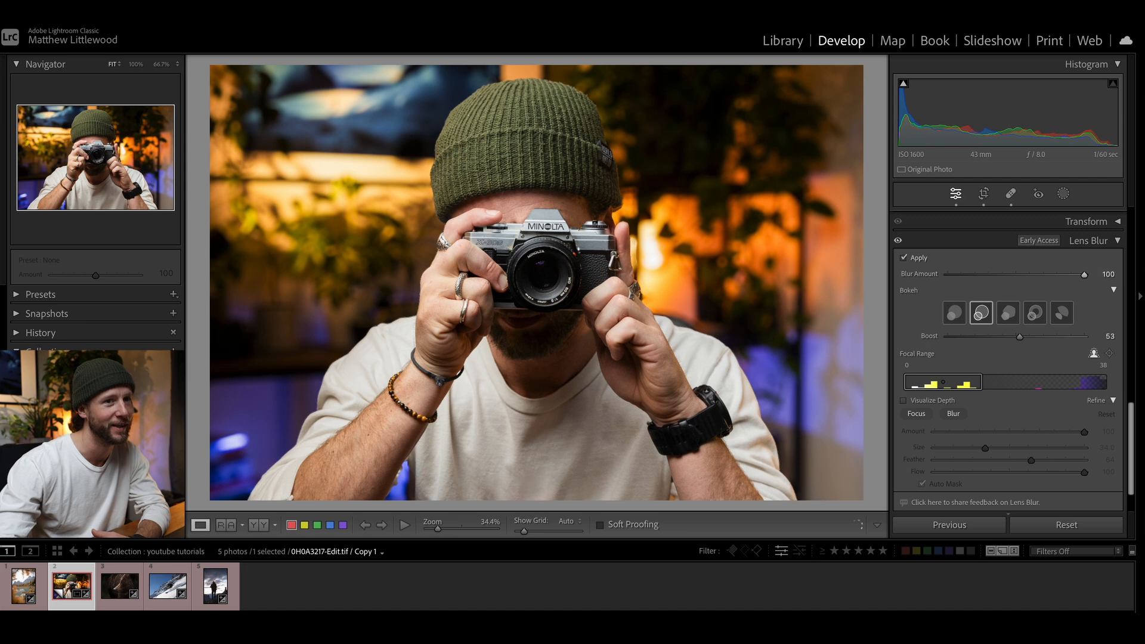